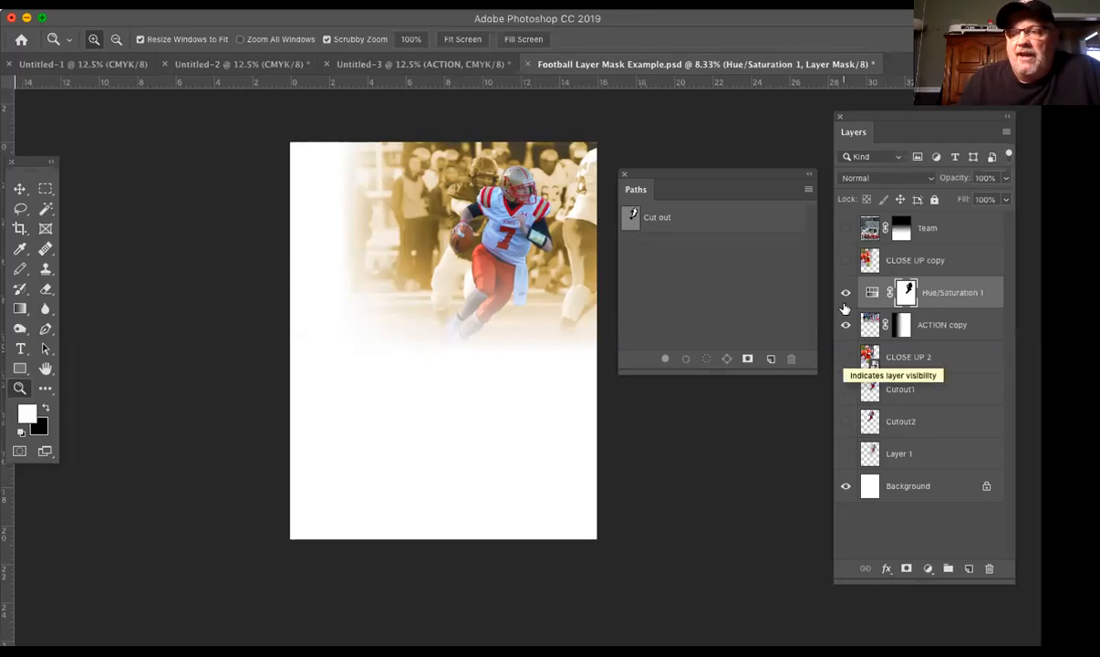
Step: Show the CLOSE UP copy and Team layers, and shift the close-up quarterback photo about 1 inch to the left
{"action": "left_click", "coordinate": [845, 261]}
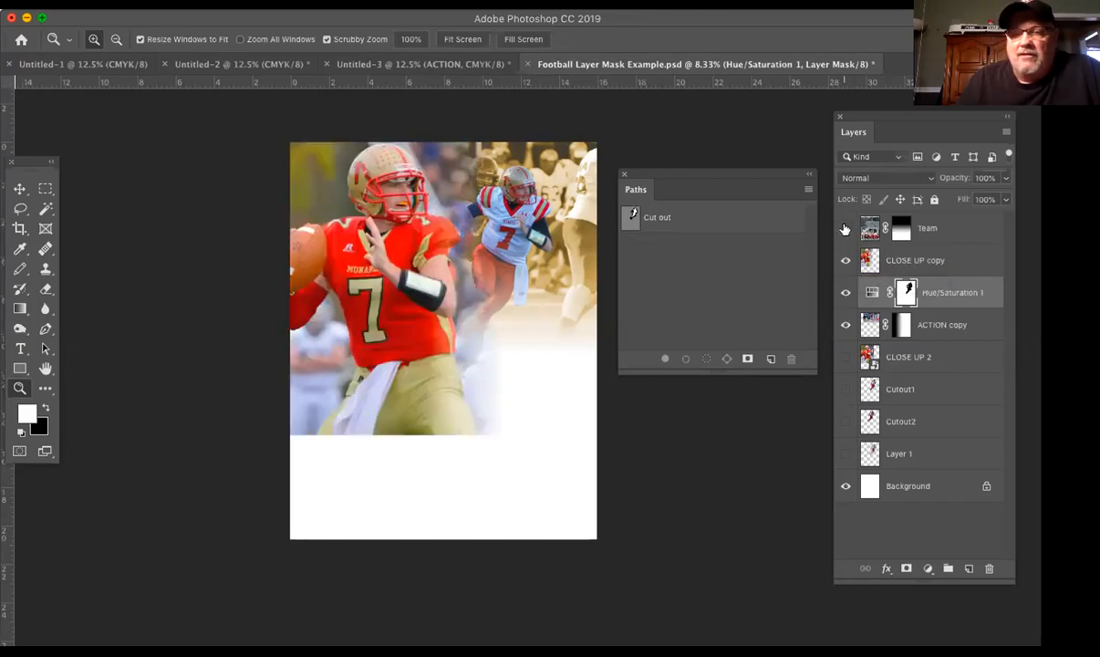
{"action": "left_click", "coordinate": [845, 228]}
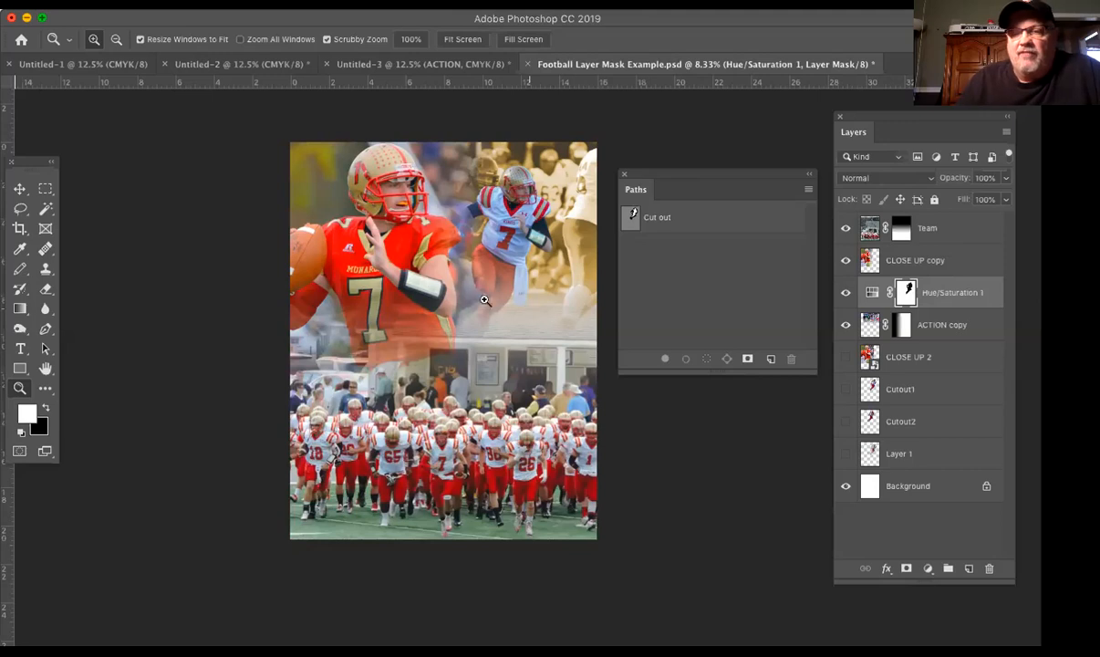
{"action": "left_click", "coordinate": [961, 263]}
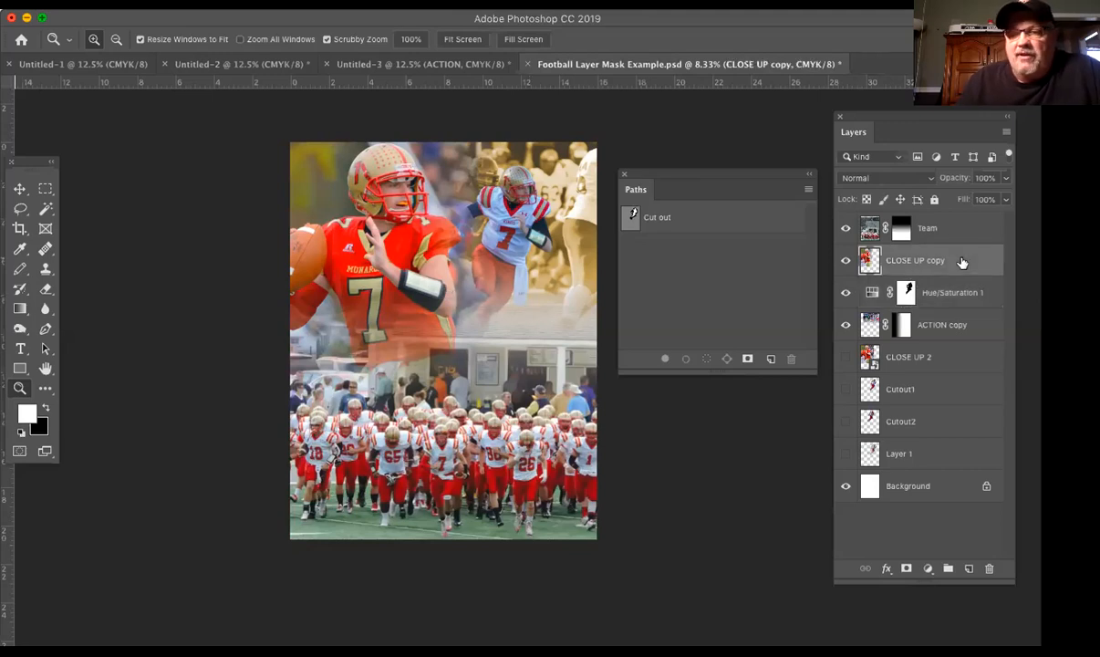
{"action": "left_click", "coordinate": [362, 244]}
{"action": "left_click", "coordinate": [20, 188]}
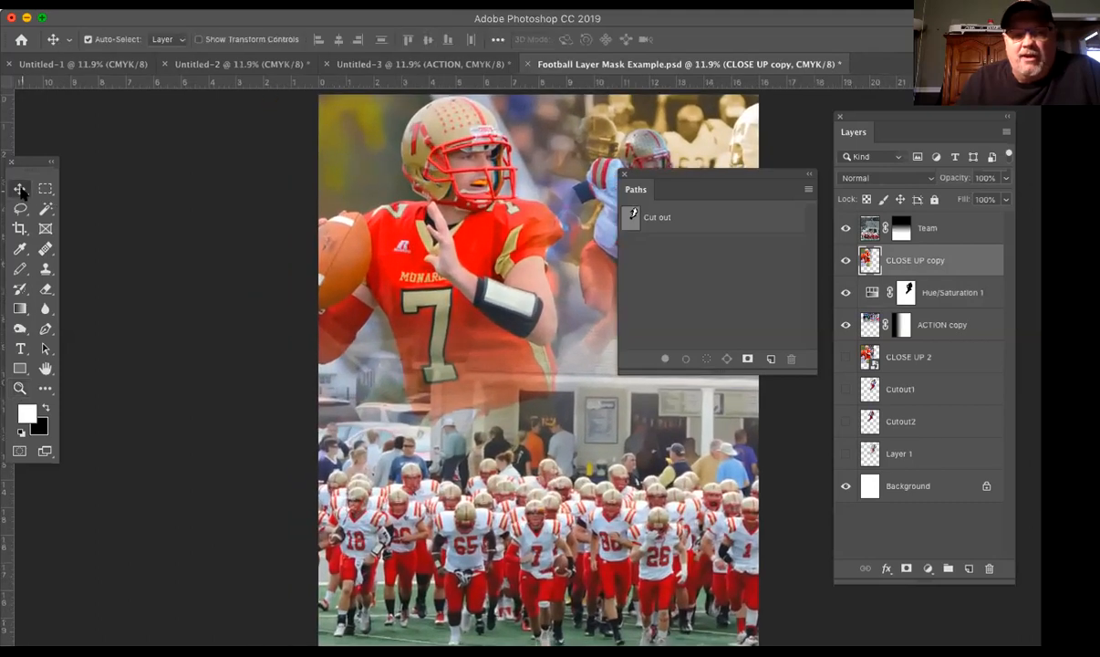
{"action": "left_click_drag", "start_coordinate": [445, 267], "coordinate": [415, 265]}
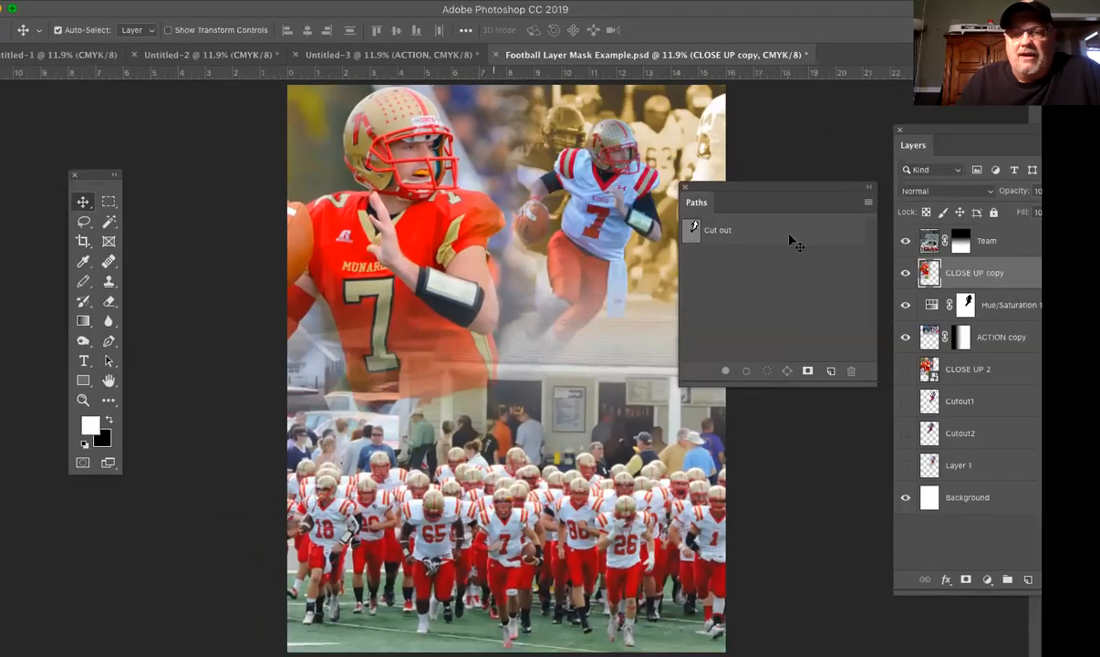
Step: Move the Paths panel off the upper photos and add the text FOOTBALL in 72 pt Freshman below the running player
{"action": "left_click_drag", "start_coordinate": [730, 189], "coordinate": [735, 476]}
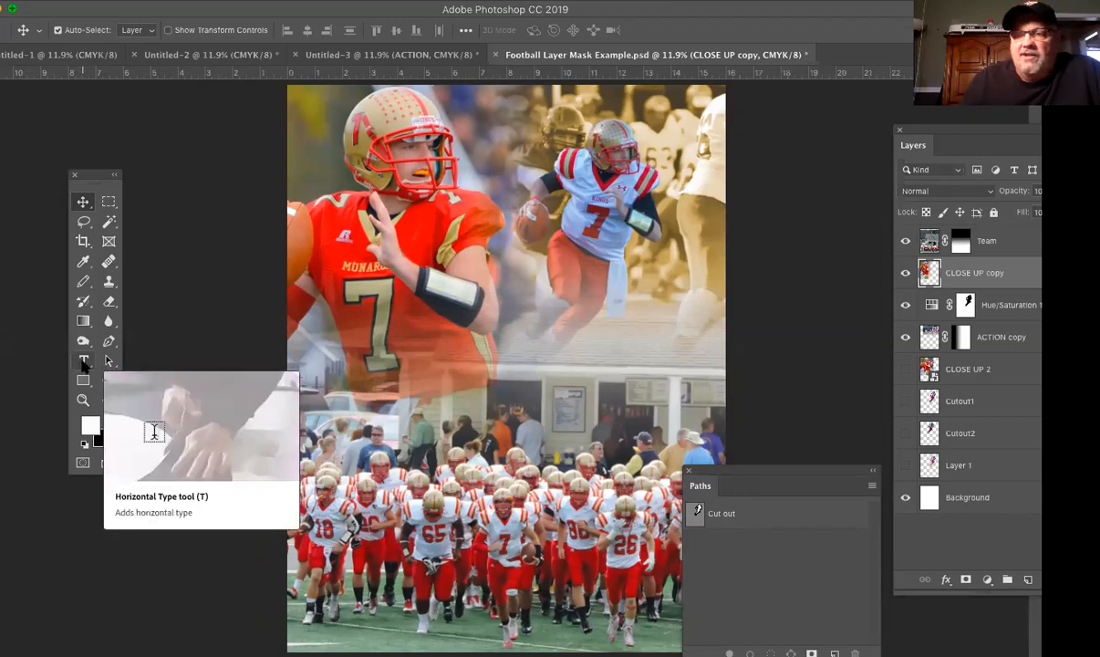
{"action": "left_click", "coordinate": [83, 363]}
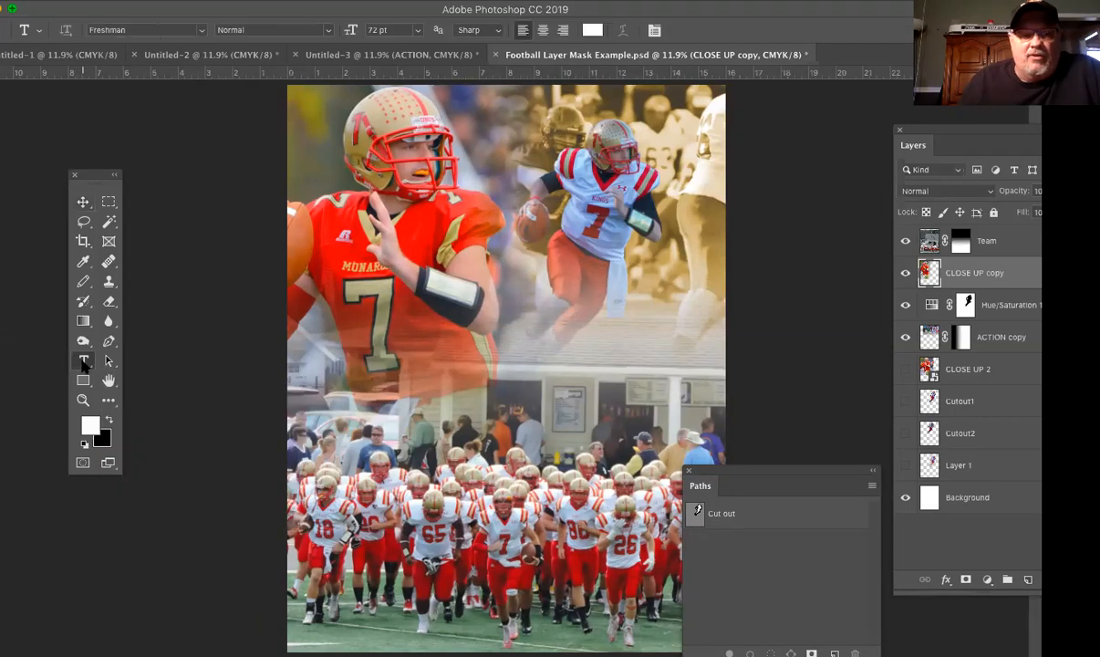
{"action": "left_click", "coordinate": [502, 362]}
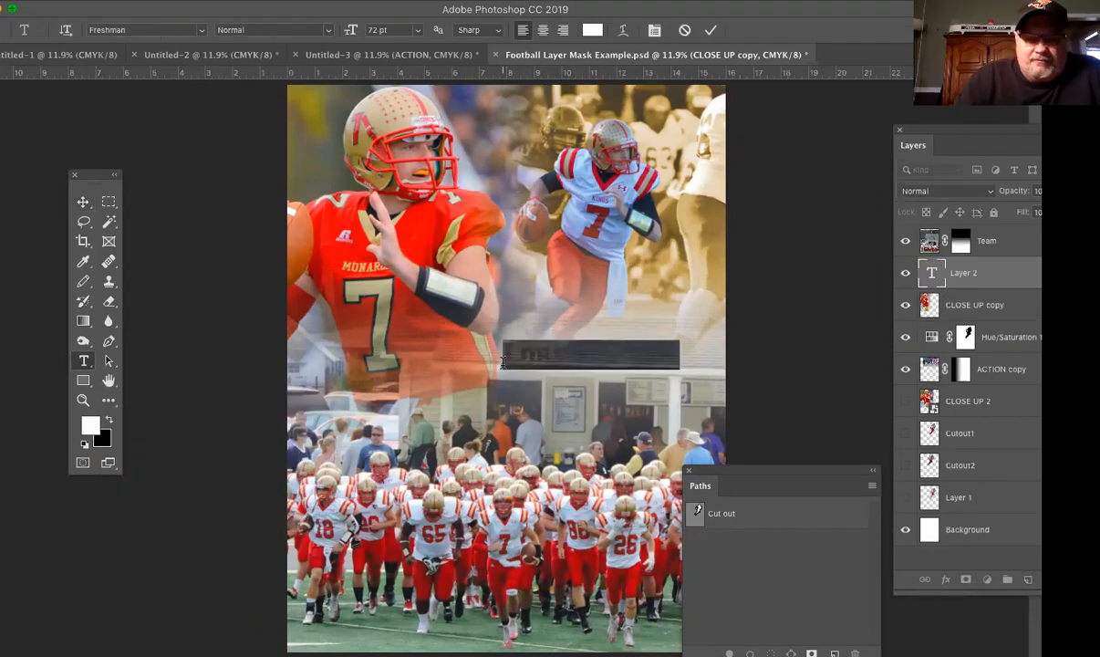
{"action": "type", "text": "FOOTBALL"}
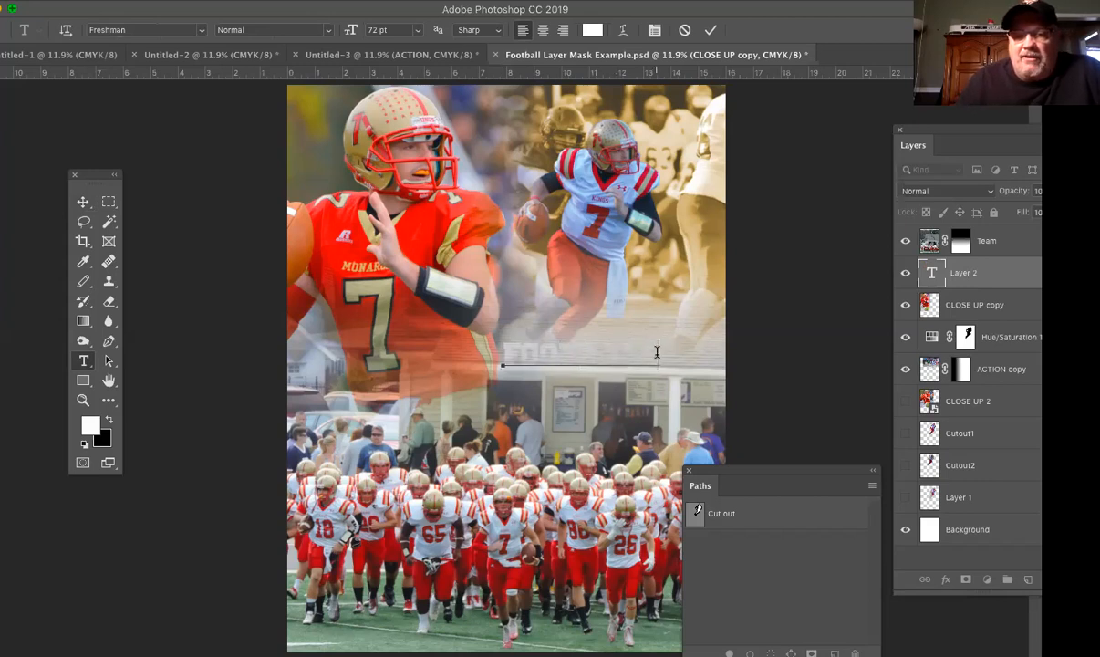
Step: Color the FOOTBALL text black and move its layer above the Team layer
{"action": "left_click_drag", "start_coordinate": [656, 352], "coordinate": [473, 341]}
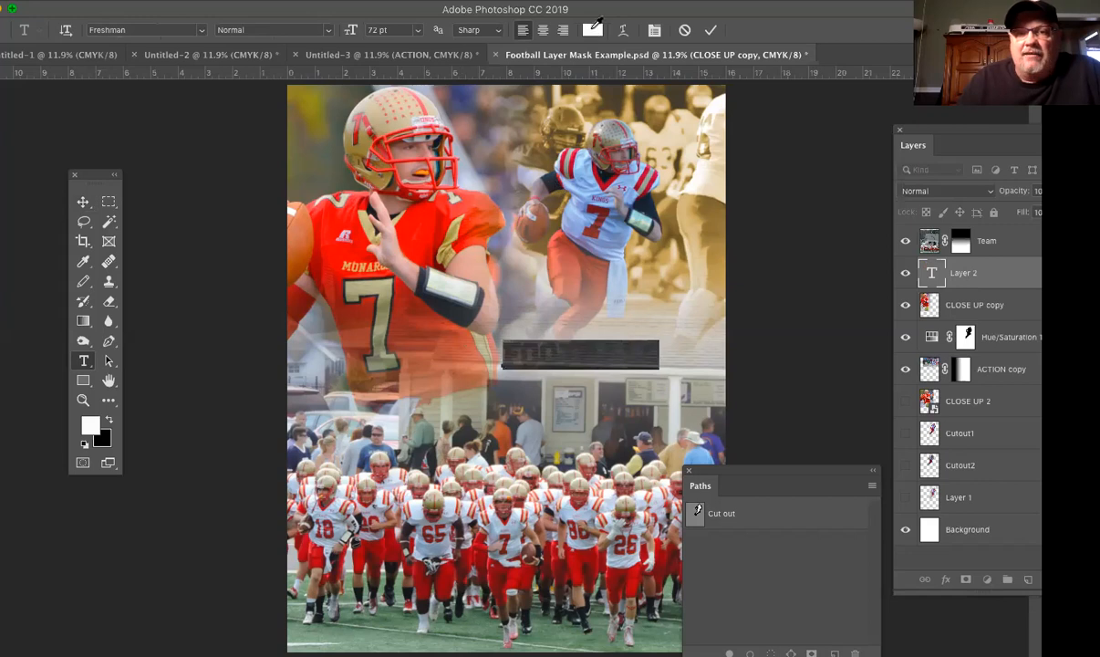
{"action": "left_click", "coordinate": [588, 30]}
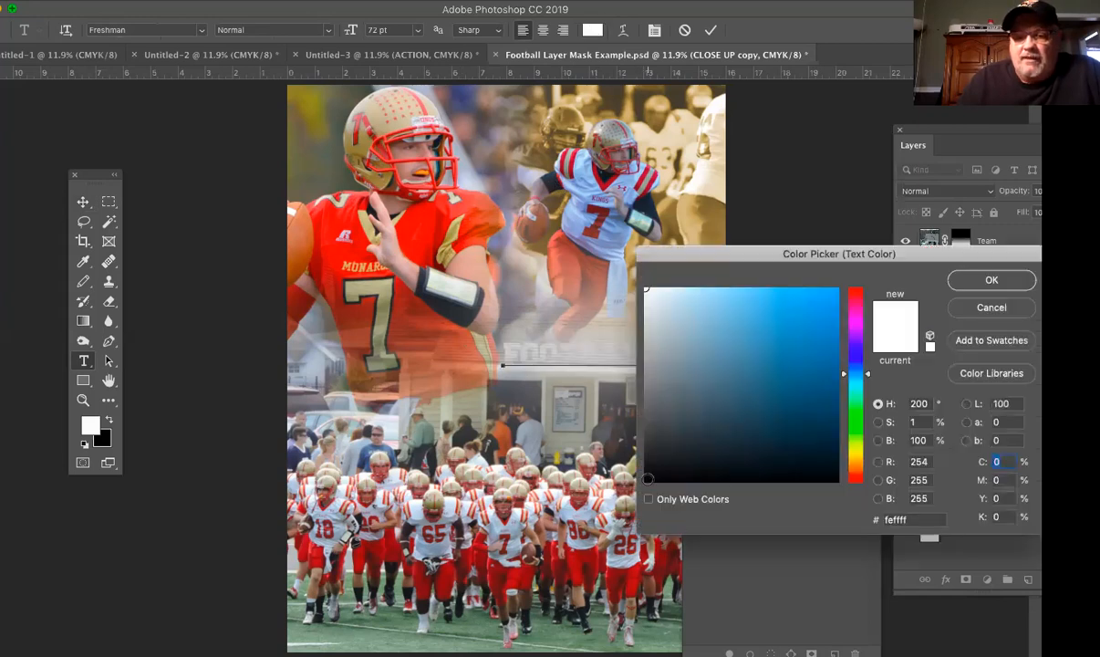
{"action": "left_click", "coordinate": [648, 479]}
{"action": "left_click", "coordinate": [987, 280]}
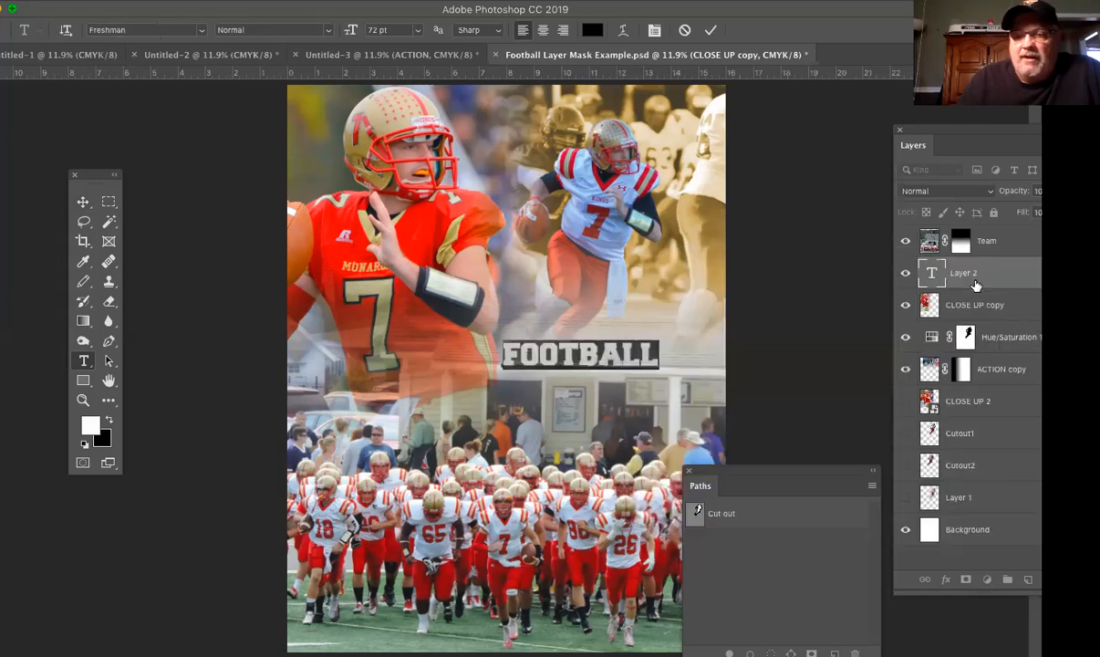
{"action": "left_click", "coordinate": [952, 267]}
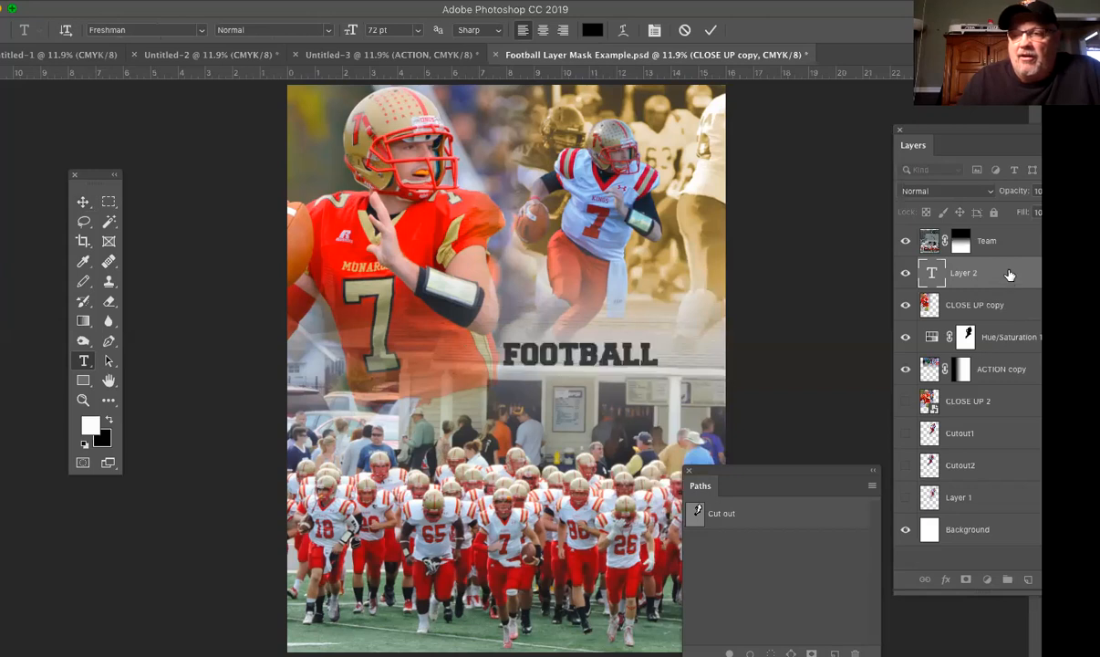
{"action": "left_click_drag", "start_coordinate": [1008, 270], "coordinate": [1001, 231]}
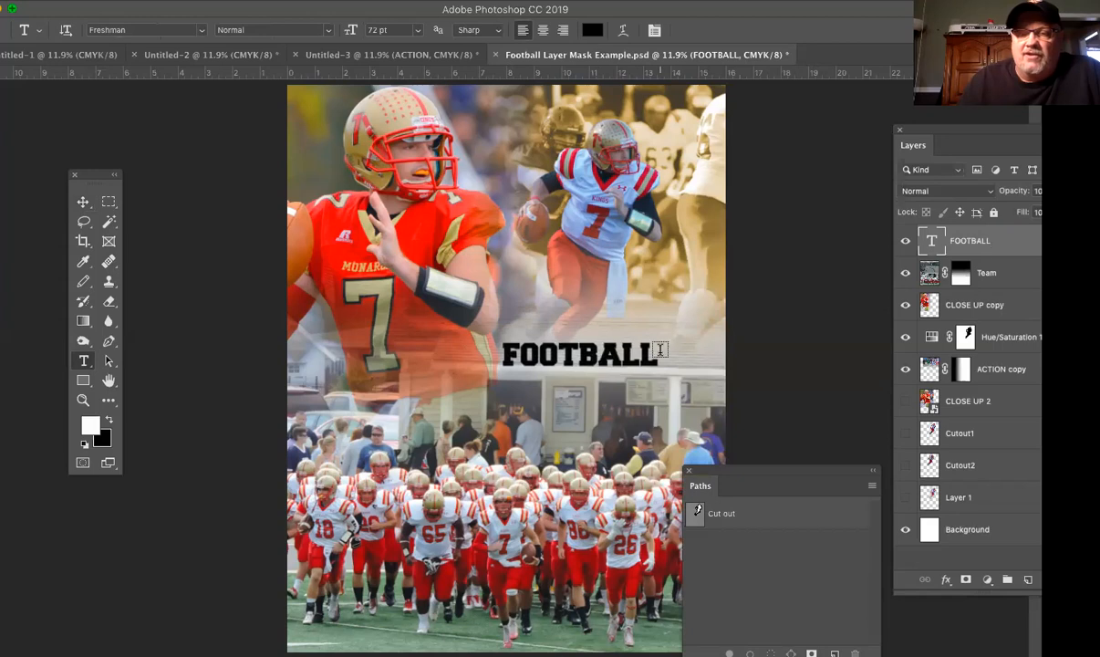
Step: Align the FOOTBALL text with the canvas's left edge, scale it to 281.49% to span the full width, and lower it slightly
{"action": "left_click", "coordinate": [83, 202]}
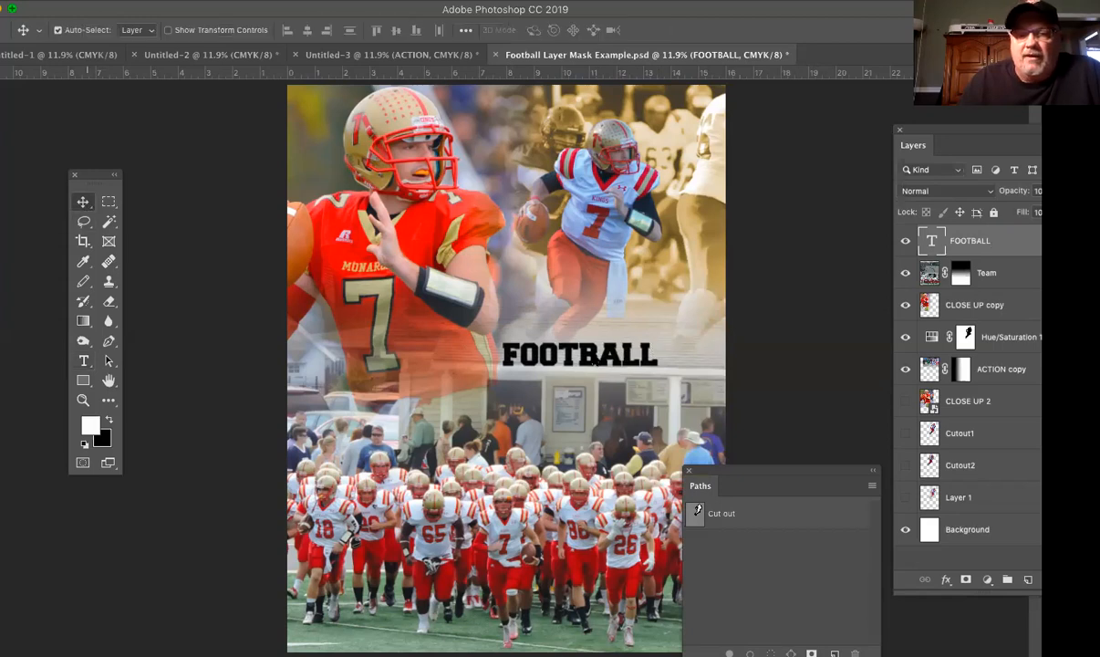
{"action": "left_click_drag", "start_coordinate": [567, 355], "coordinate": [358, 334]}
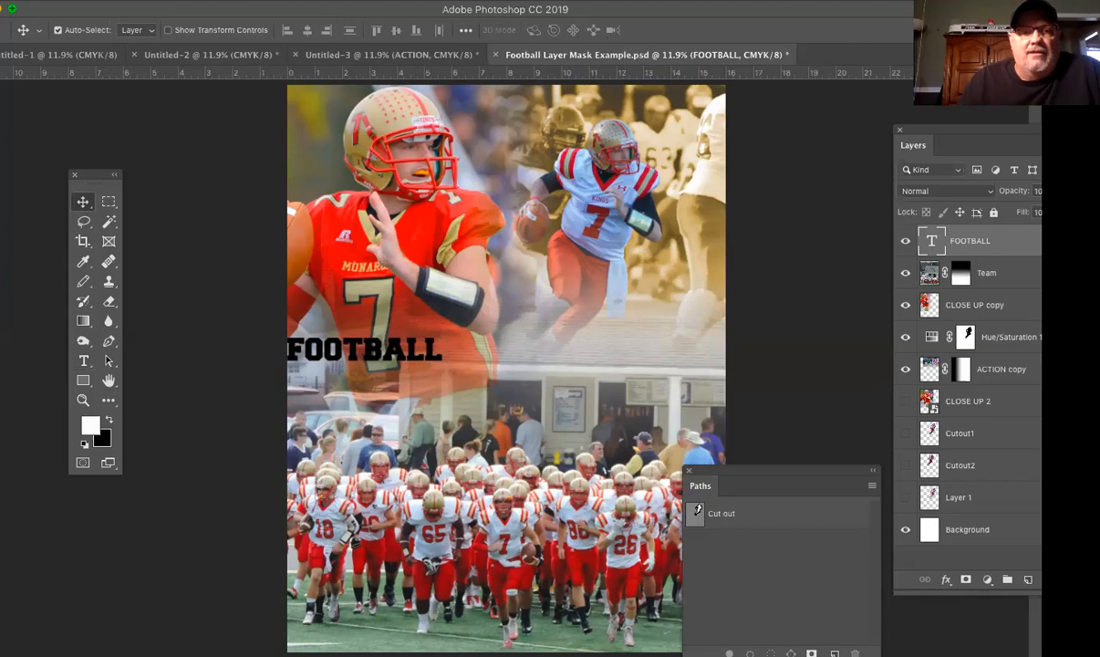
{"action": "left_click", "coordinate": [205, 1]}
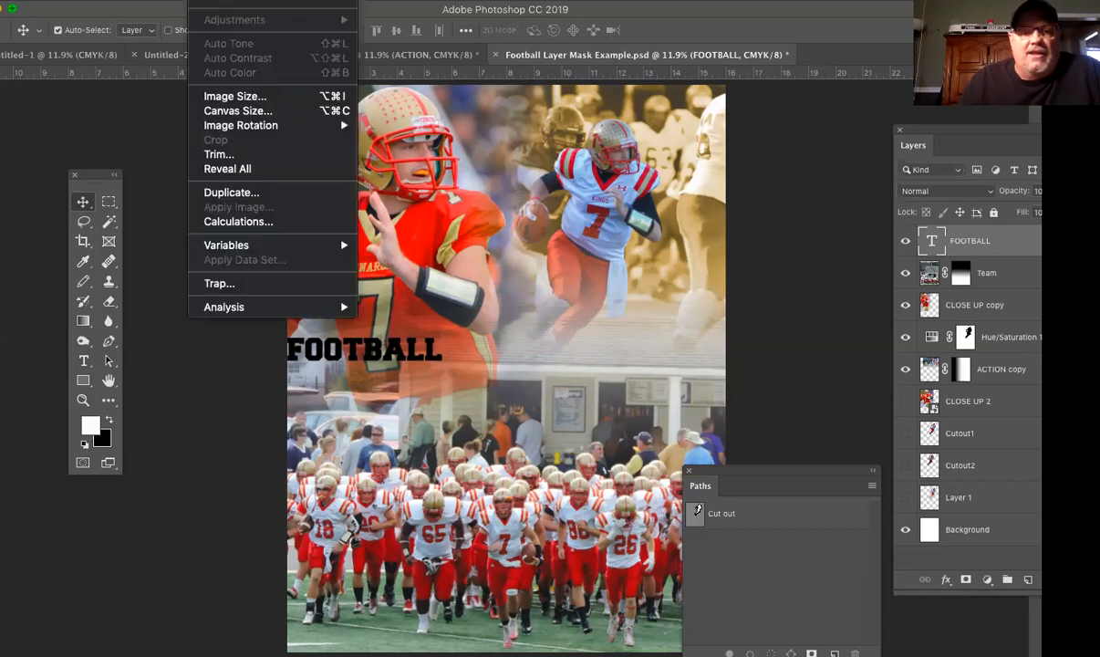
{"action": "mouse_move", "coordinate": [171, 1]}
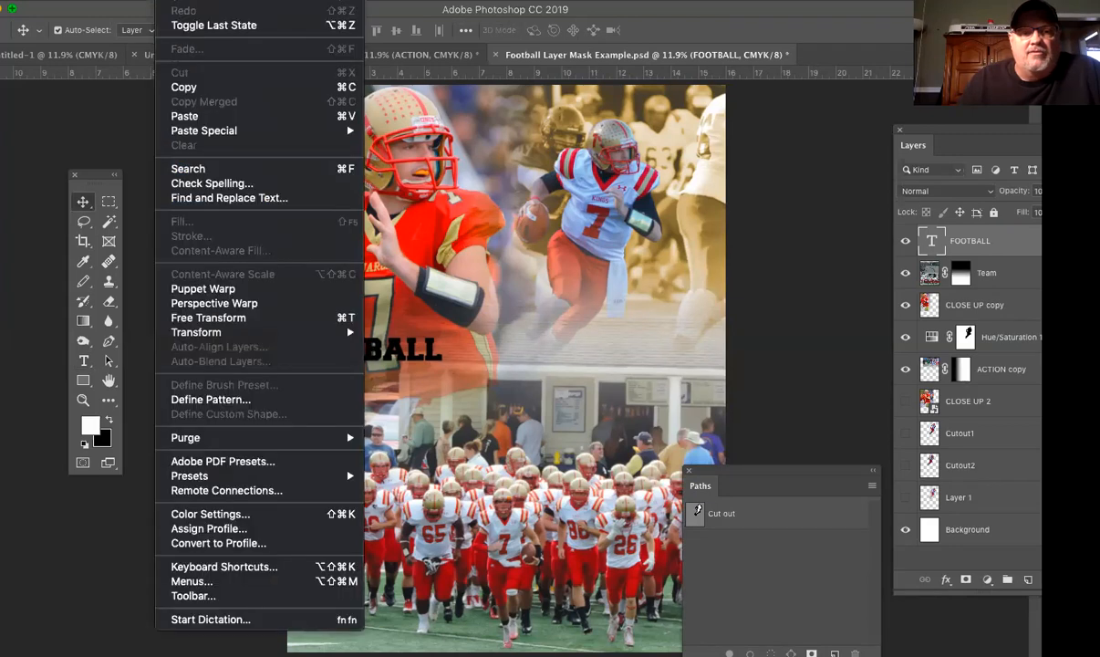
{"action": "mouse_move", "coordinate": [207, 332]}
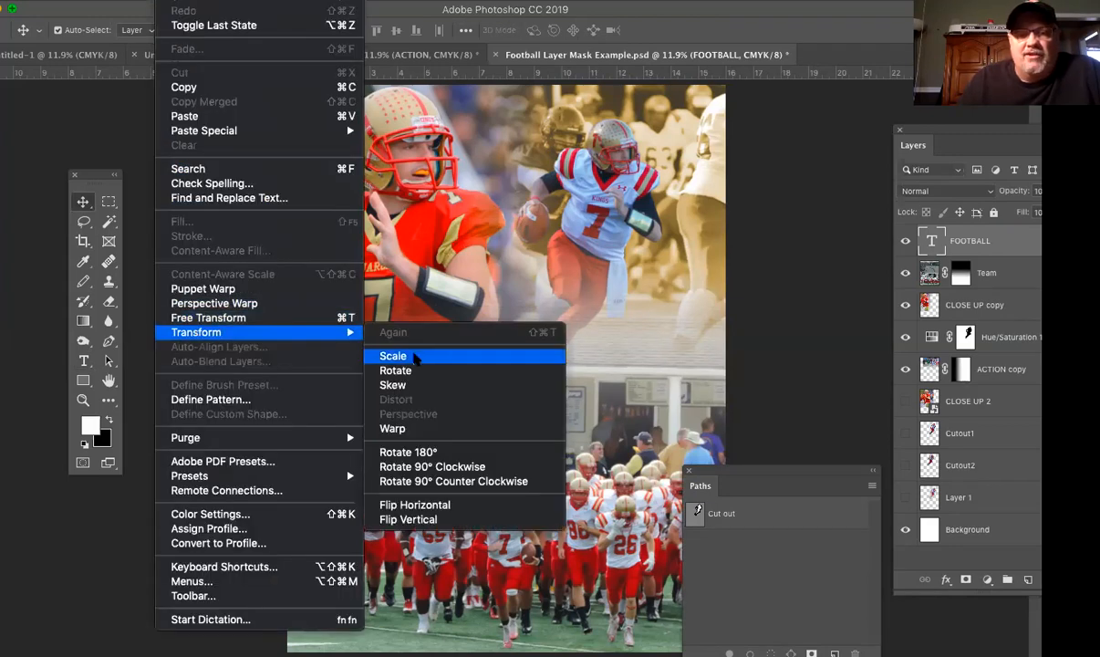
{"action": "left_click", "coordinate": [416, 358]}
{"action": "left_click_drag", "start_coordinate": [445, 364], "coordinate": [700, 510]}
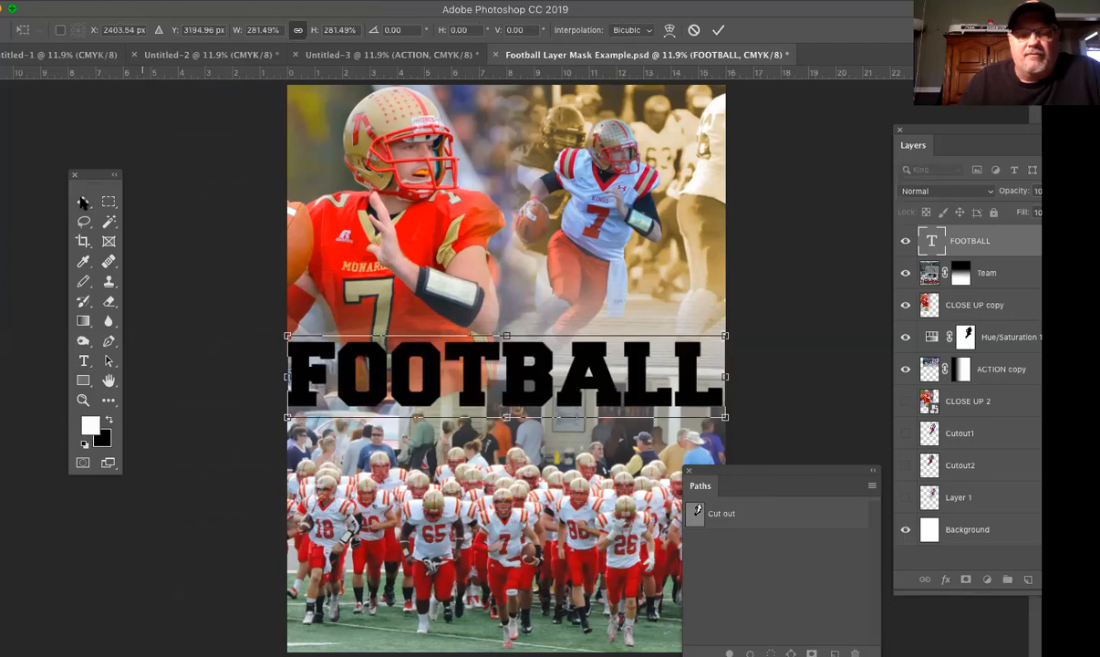
{"action": "key", "text": "Return"}
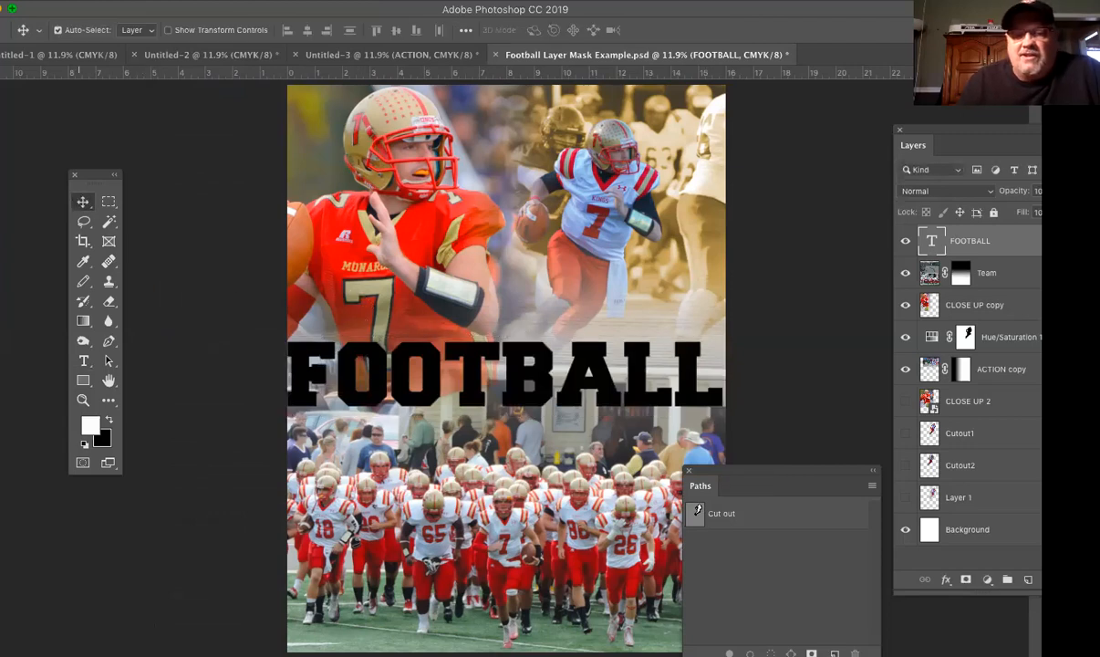
{"action": "left_click_drag", "start_coordinate": [553, 385], "coordinate": [556, 391]}
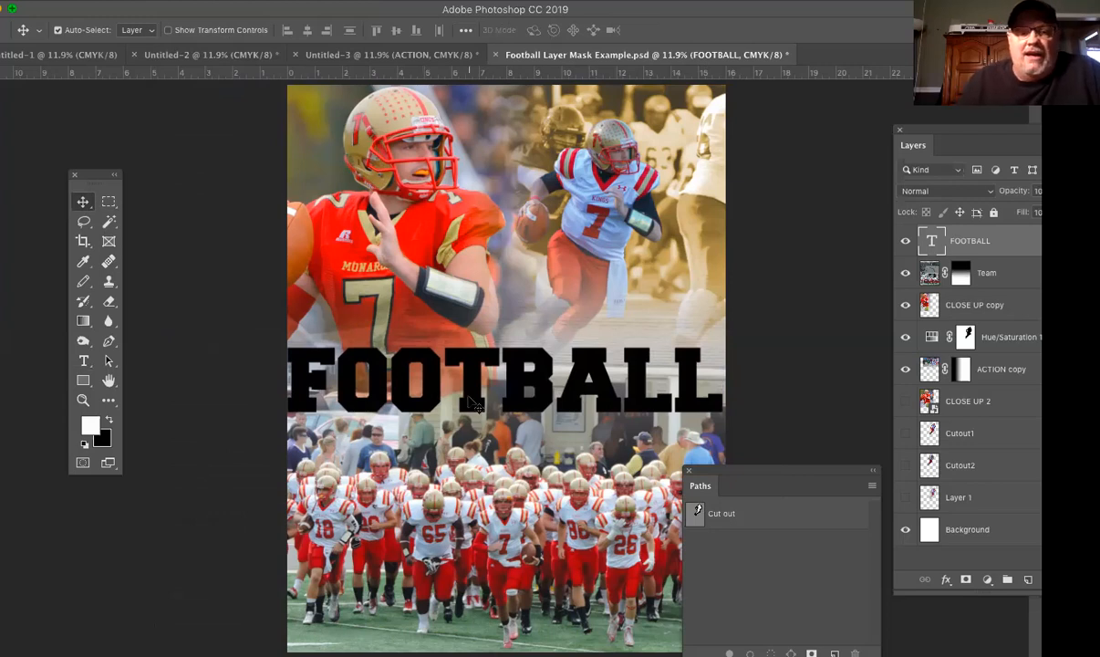
Step: Select all of the FOOTBALL text for editing and show the Character panel
{"action": "double_click", "coordinate": [445, 374]}
{"action": "left_click_drag", "start_coordinate": [680, 369], "coordinate": [272, 369]}
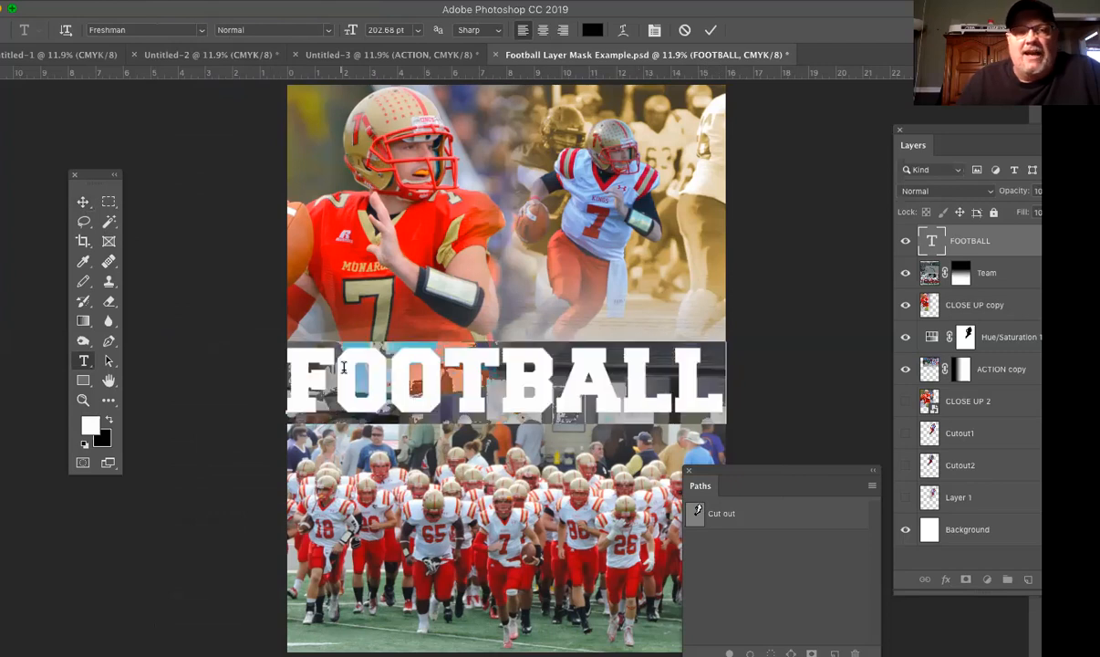
{"action": "left_click", "coordinate": [293, 0]}
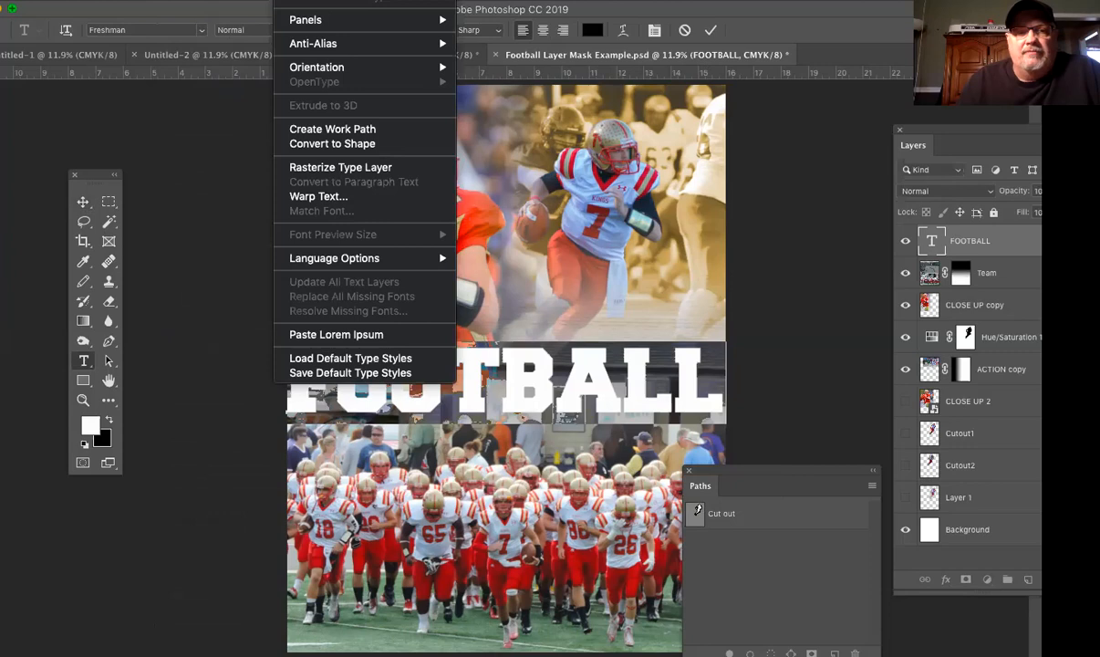
{"action": "key", "text": "Escape"}
{"action": "left_click", "coordinate": [479, 0]}
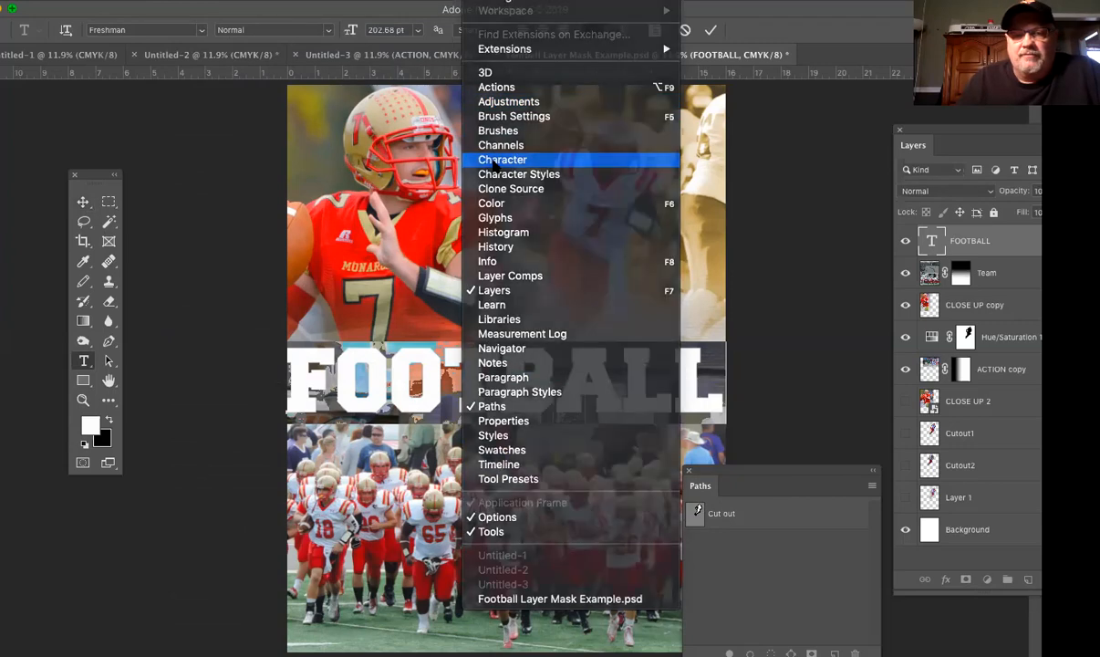
{"action": "left_click", "coordinate": [494, 162]}
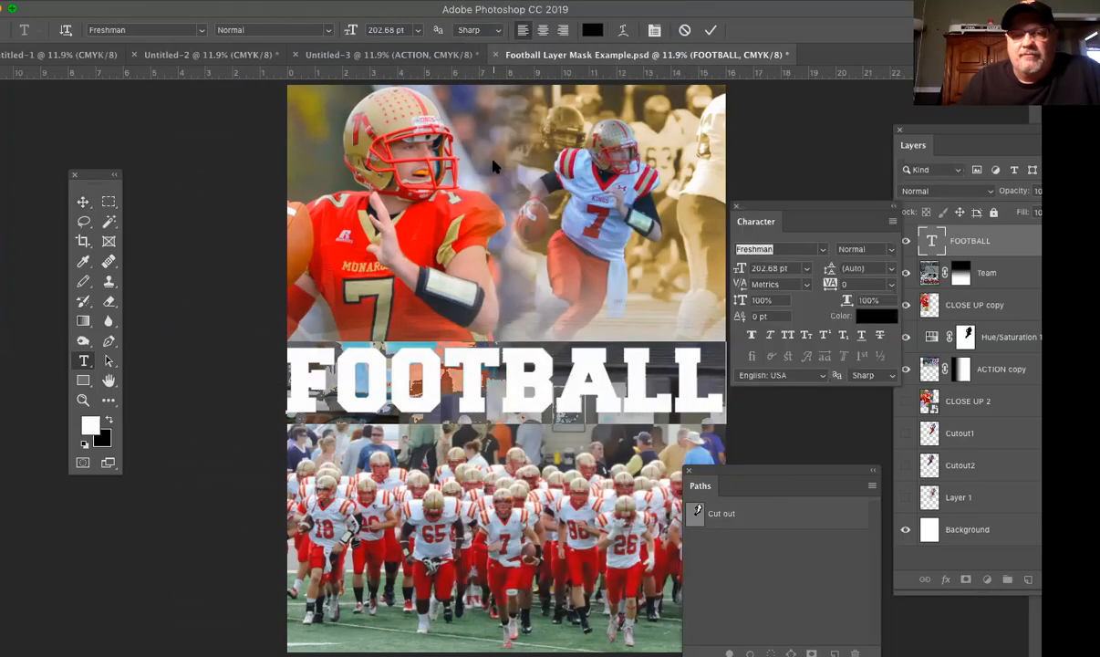
Step: Preview other fonts such as BABY GIRLY and Bitsumishi on the FOOTBALL text, and keep Freshman
{"action": "left_click", "coordinate": [823, 253]}
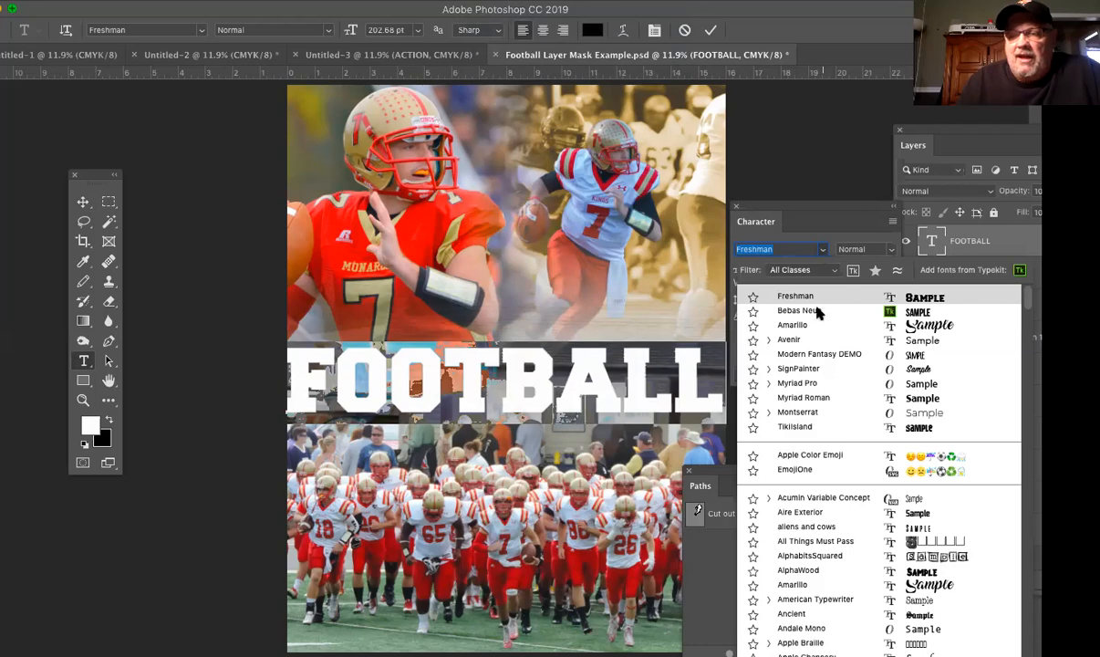
{"action": "scroll", "coordinate": [818, 312], "scroll_direction": "down", "scroll_amount": 3}
{"action": "scroll", "coordinate": [818, 318], "scroll_direction": "down", "scroll_amount": 5}
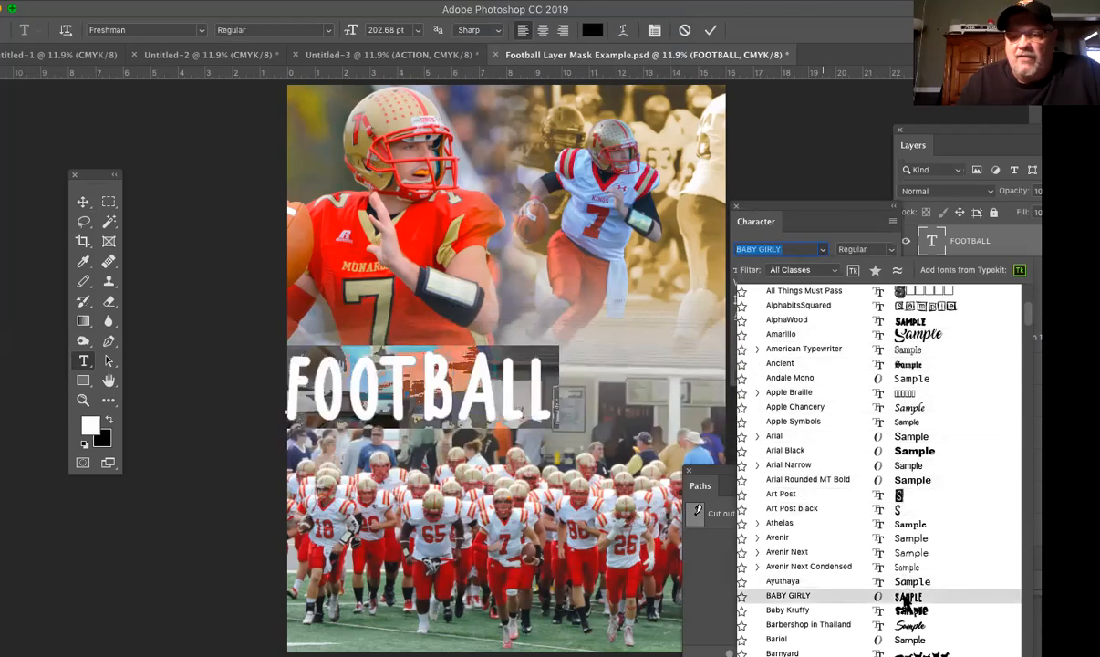
{"action": "scroll", "coordinate": [906, 599], "scroll_direction": "down", "scroll_amount": 8}
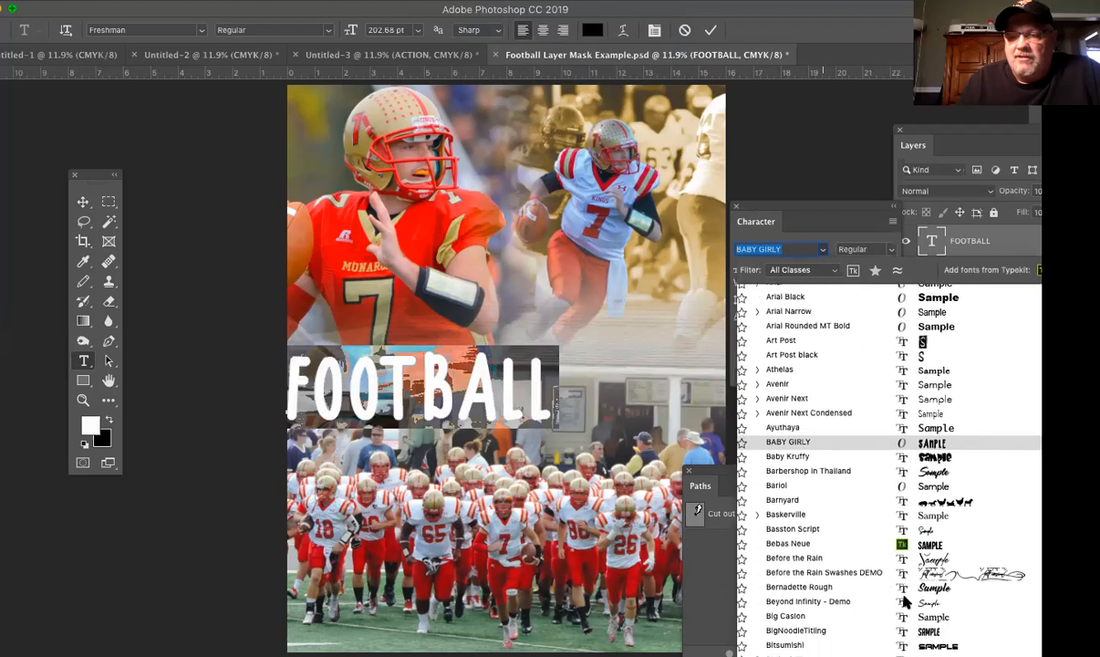
{"action": "scroll", "coordinate": [906, 599], "scroll_direction": "down", "scroll_amount": 1}
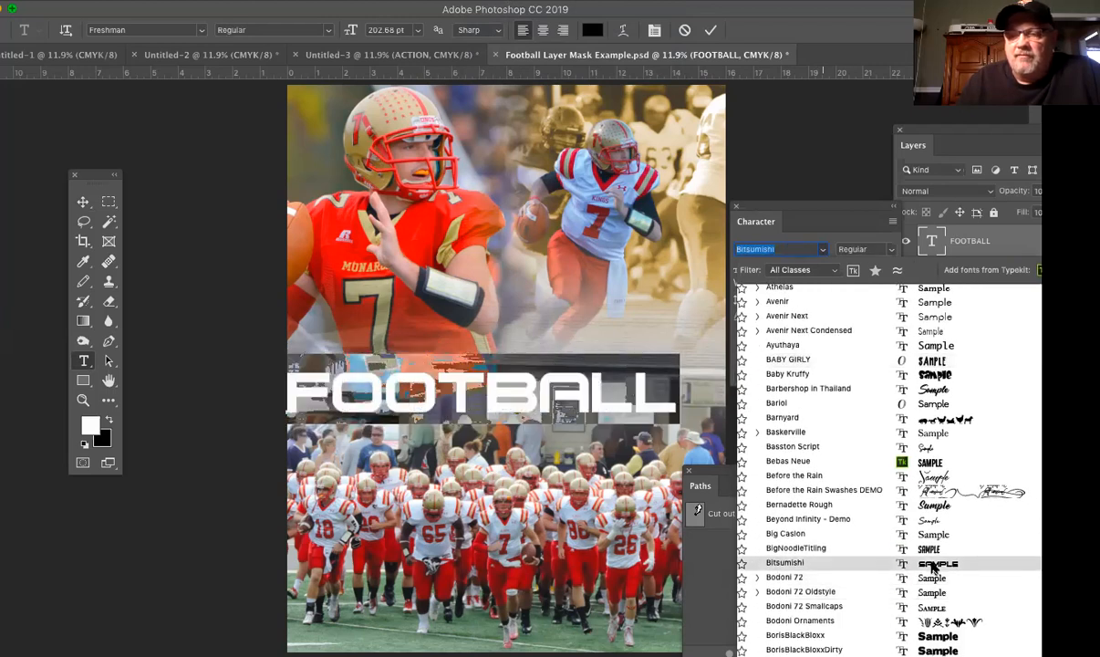
{"action": "scroll", "coordinate": [933, 568], "scroll_direction": "up", "scroll_amount": 10}
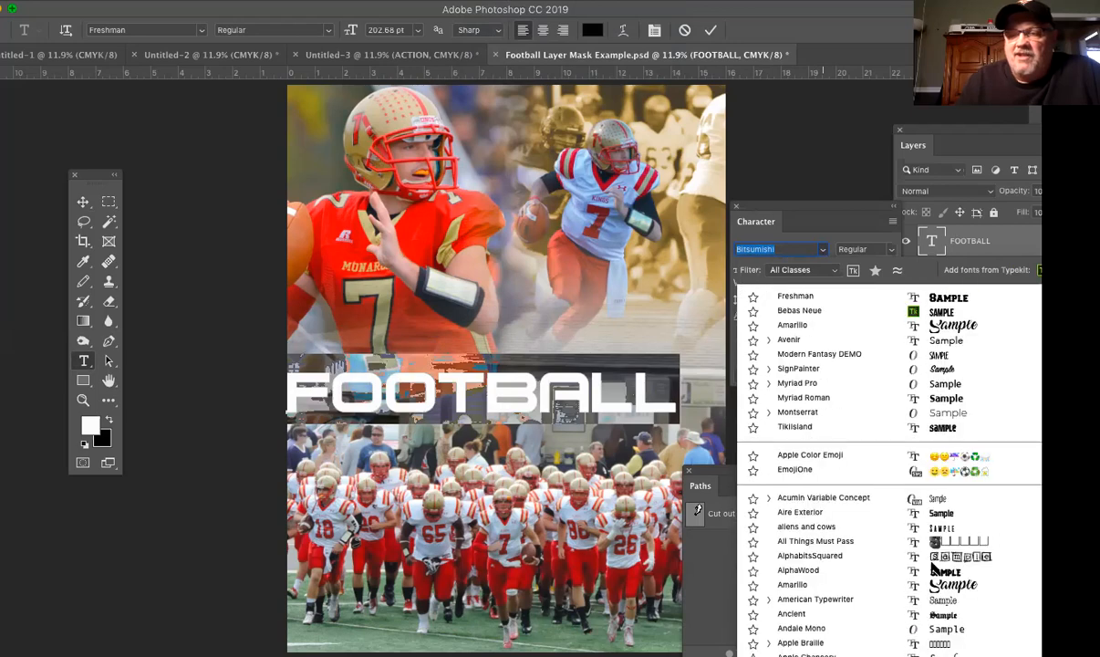
{"action": "left_click", "coordinate": [955, 299]}
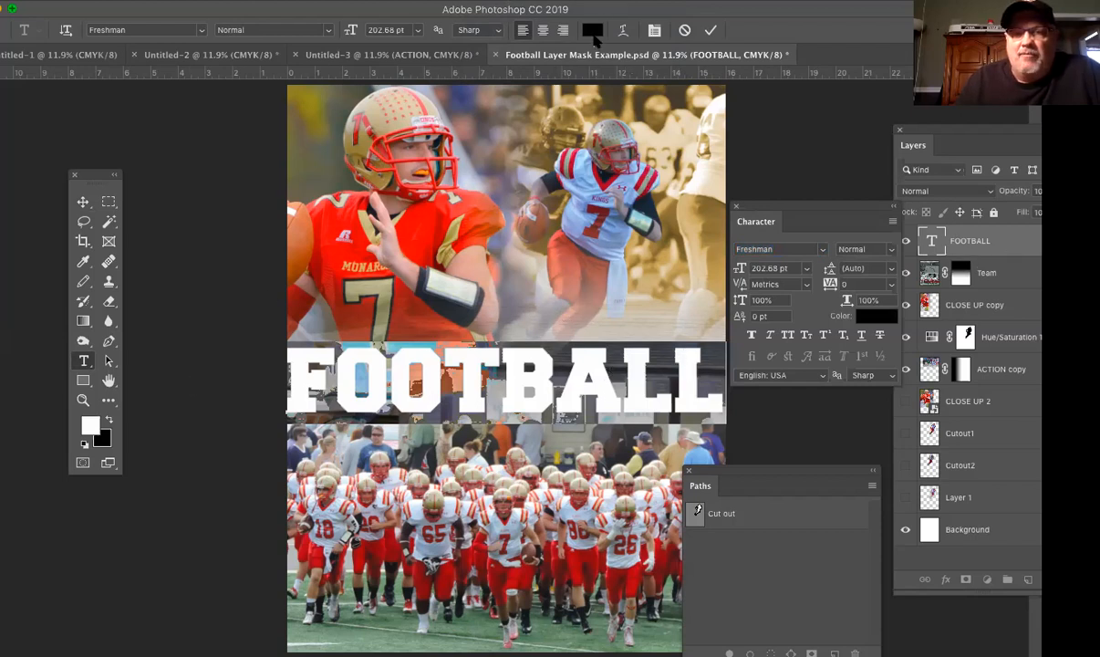
Step: Finish the text edit, move the Character panel lower, and nudge FOOTBALL slightly right to center it across the canvas
{"action": "left_click", "coordinate": [82, 201]}
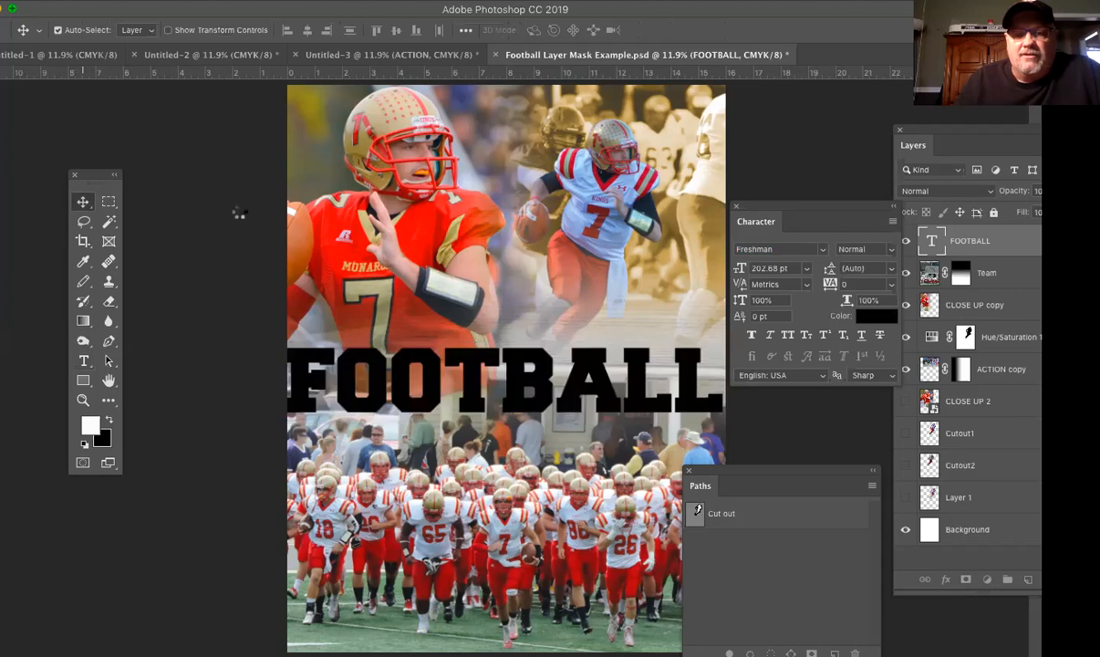
{"action": "left_click_drag", "start_coordinate": [778, 211], "coordinate": [794, 270]}
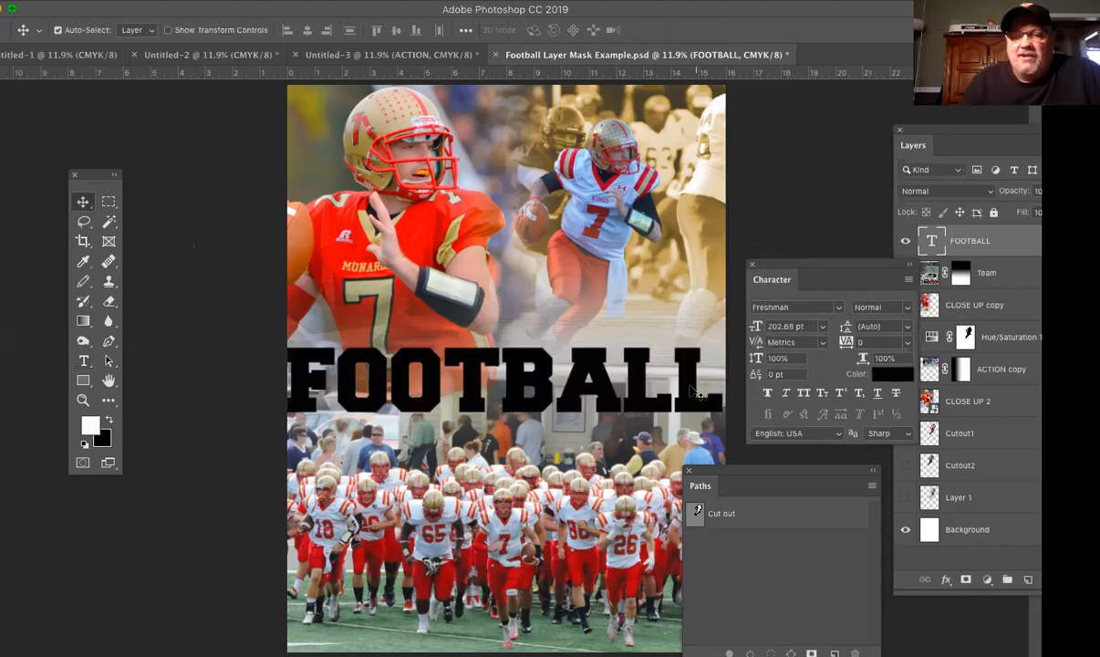
{"action": "left_click_drag", "start_coordinate": [694, 392], "coordinate": [693, 392]}
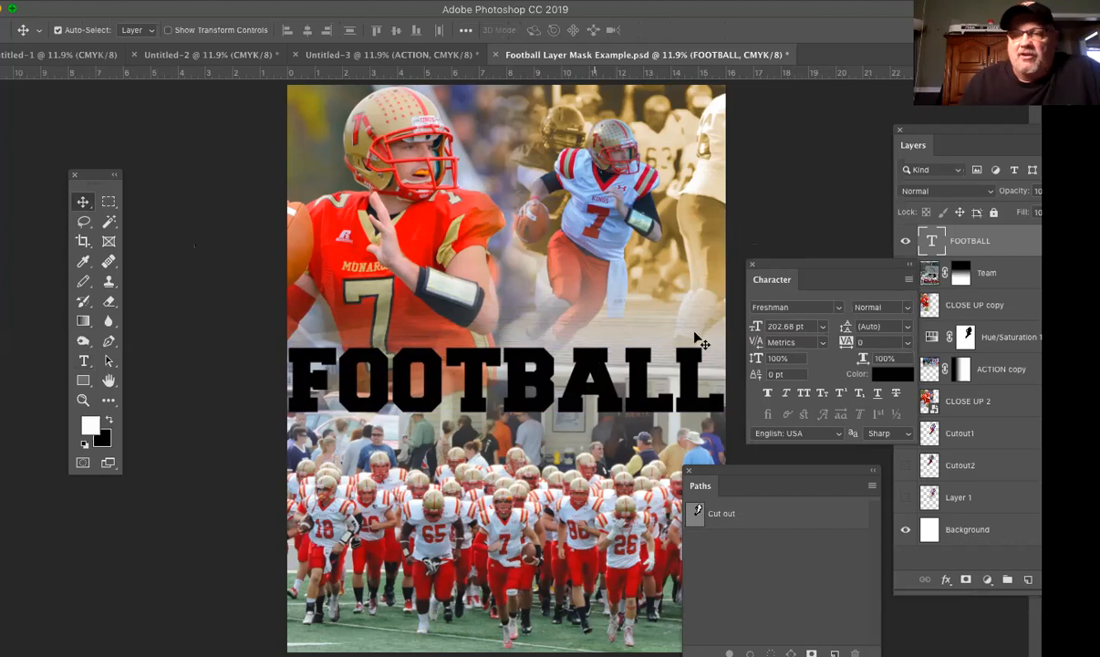
Step: Move the Character panel clear of the poster and open the Layer Style settings for the FOOTBALL layer, positioned beside the large player
{"action": "left_click_drag", "start_coordinate": [790, 266], "coordinate": [105, 522]}
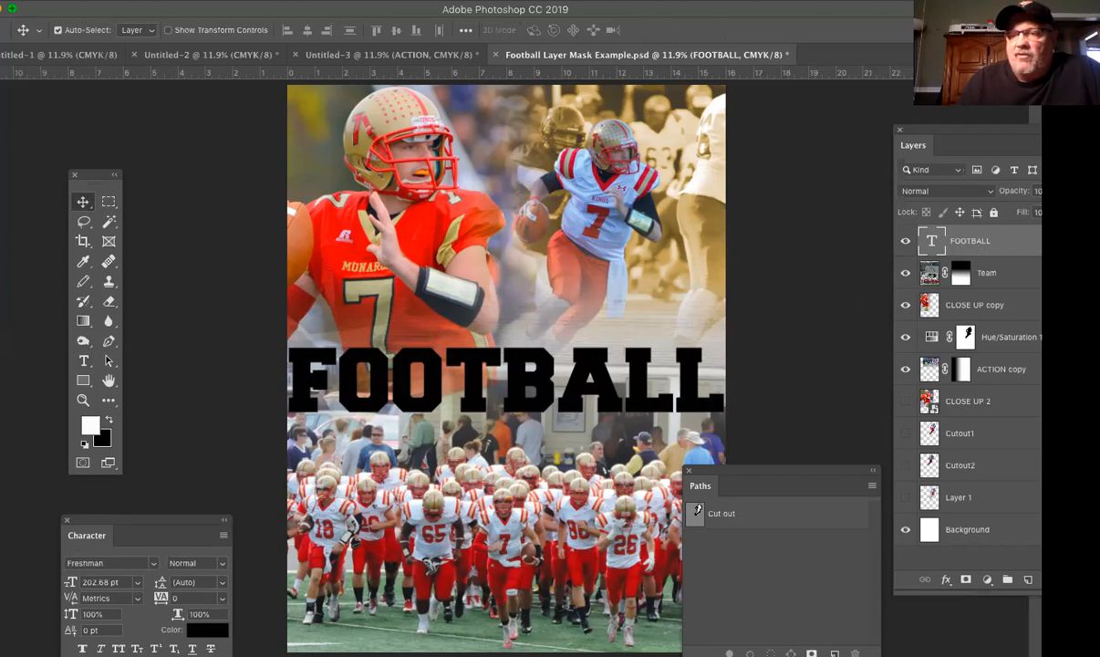
{"action": "double_click", "coordinate": [1026, 241]}
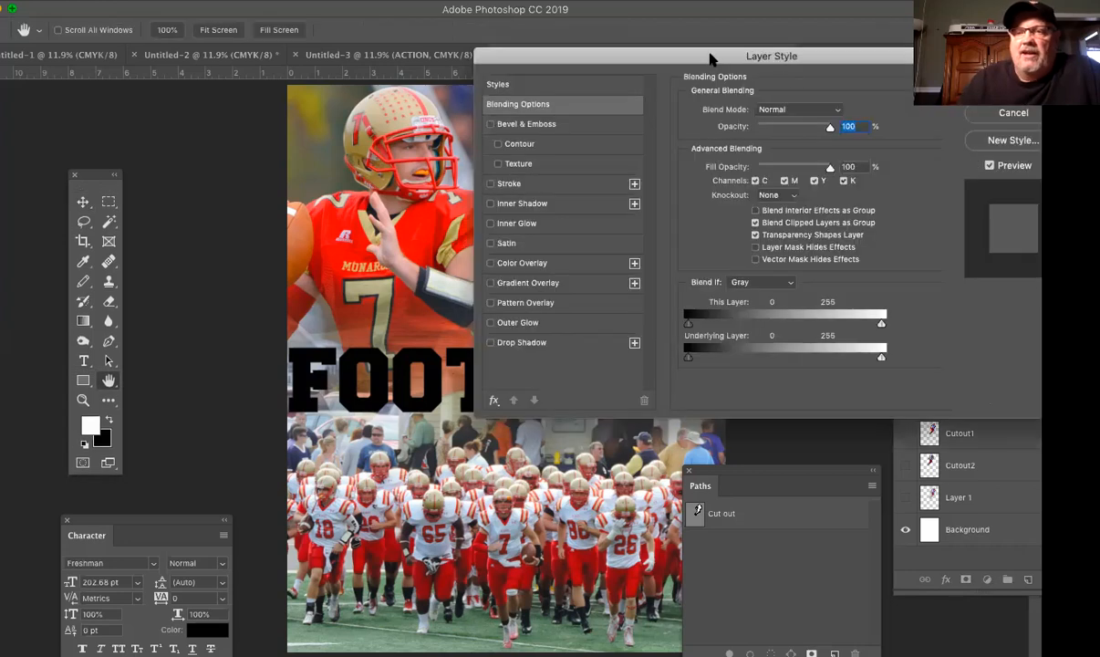
{"action": "left_click_drag", "start_coordinate": [676, 57], "coordinate": [718, 152]}
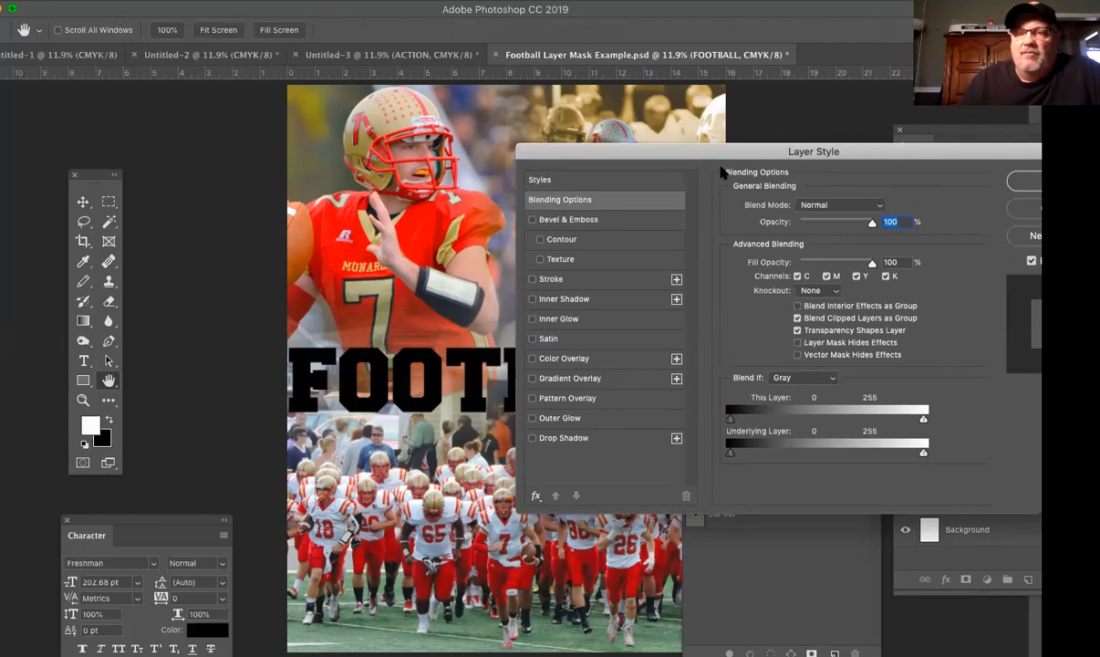
{"action": "left_click_drag", "start_coordinate": [699, 147], "coordinate": [721, 119]}
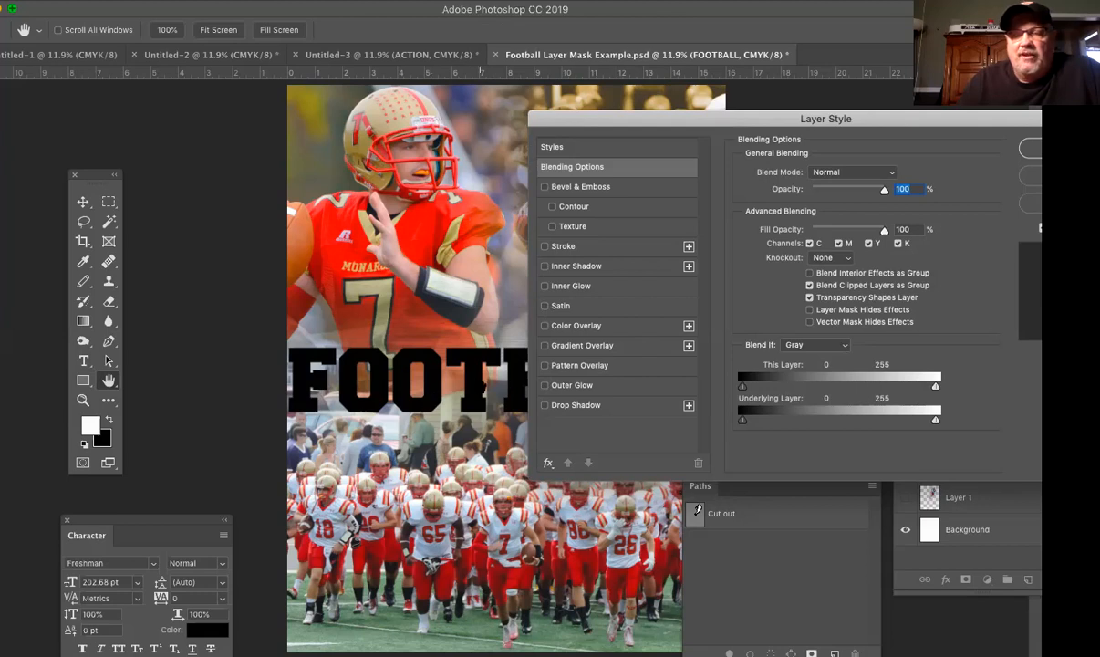
Step: Add a Color Overlay to FOOTBALL in red #ef3937 sampled from the large player's jersey, keeping the overlay at full opacity
{"action": "left_click", "coordinate": [639, 335]}
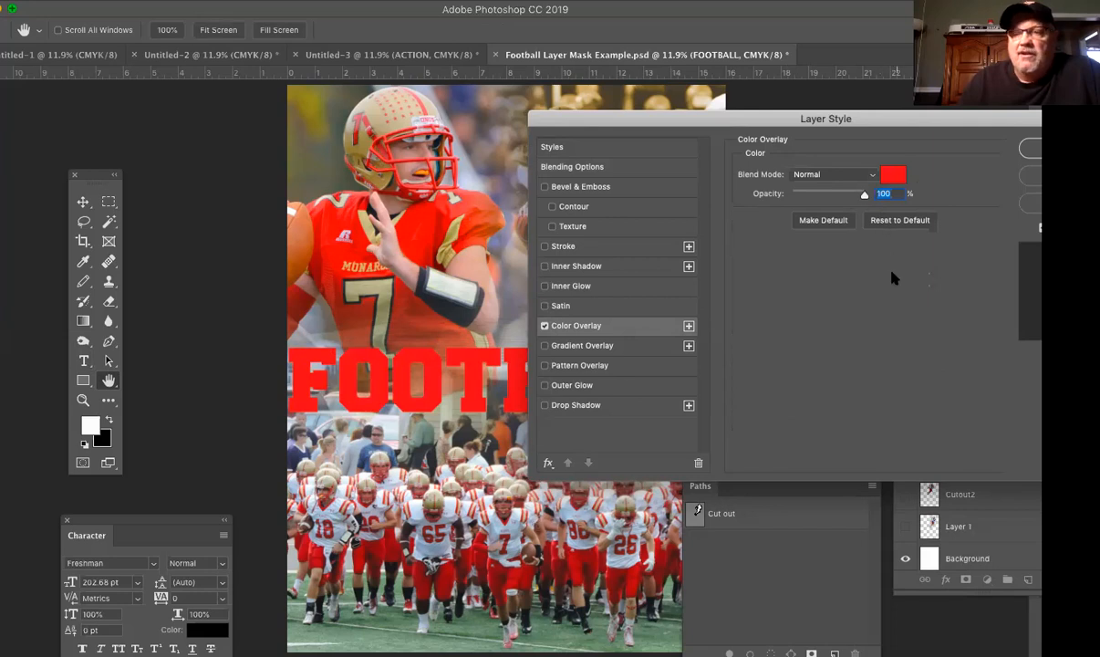
{"action": "left_click", "coordinate": [896, 174]}
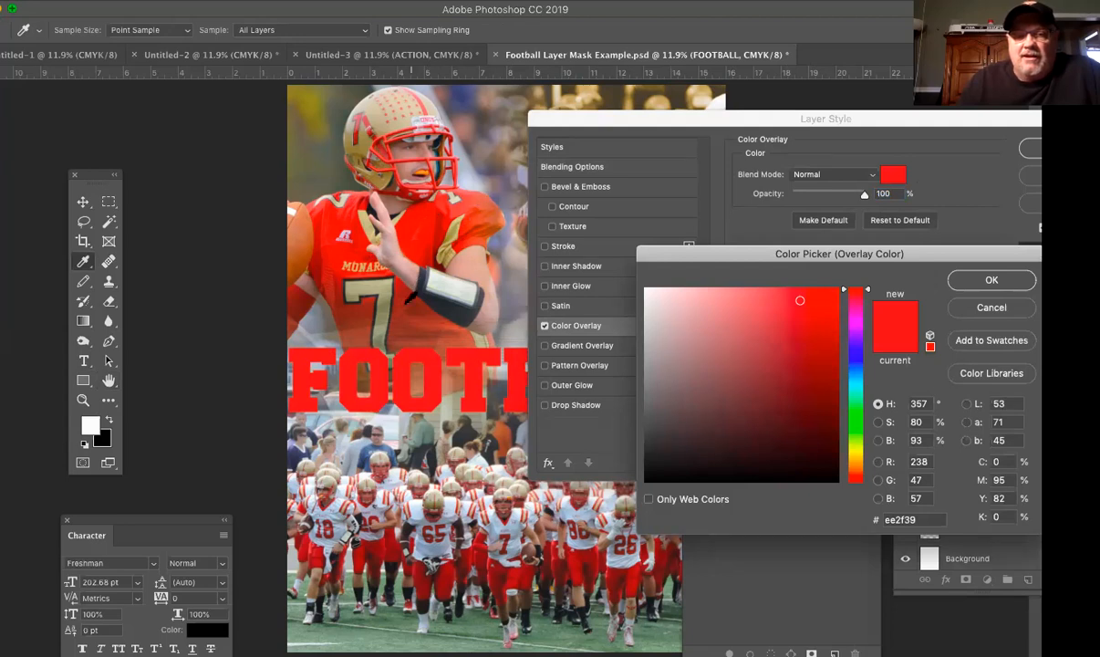
{"action": "left_click", "coordinate": [401, 315]}
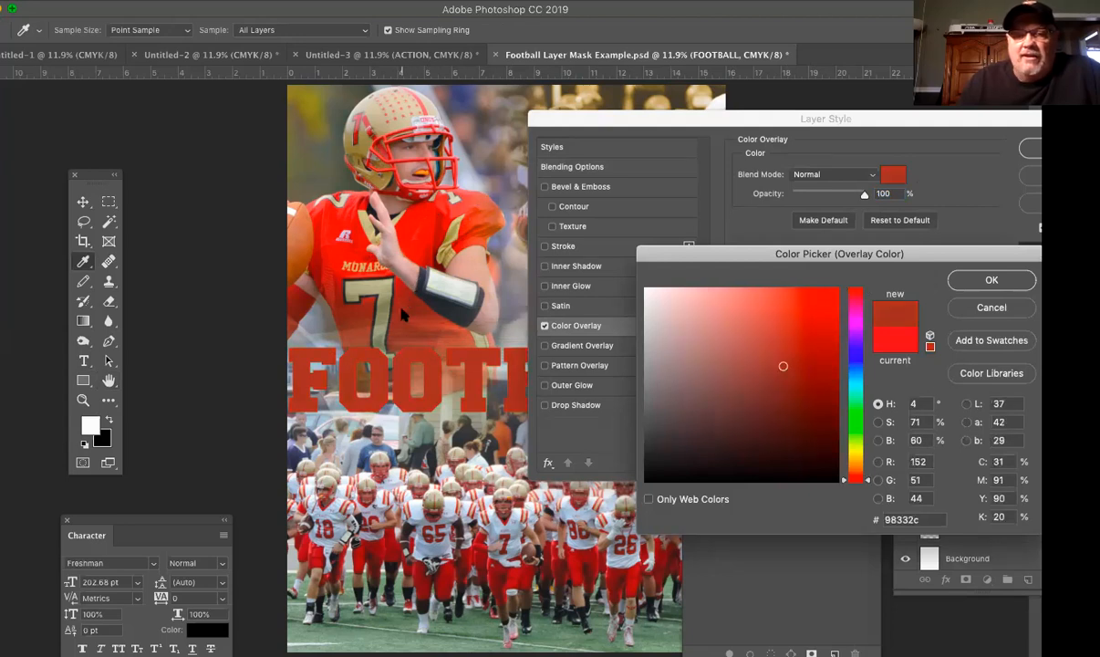
{"action": "left_click", "coordinate": [334, 303]}
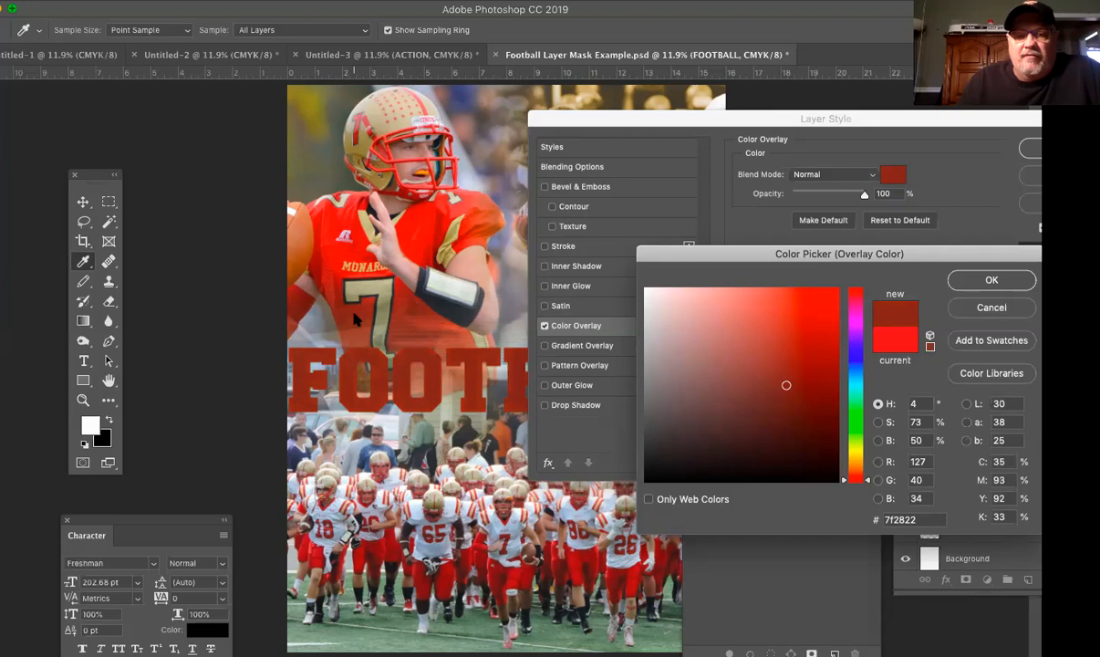
{"action": "left_click", "coordinate": [317, 260]}
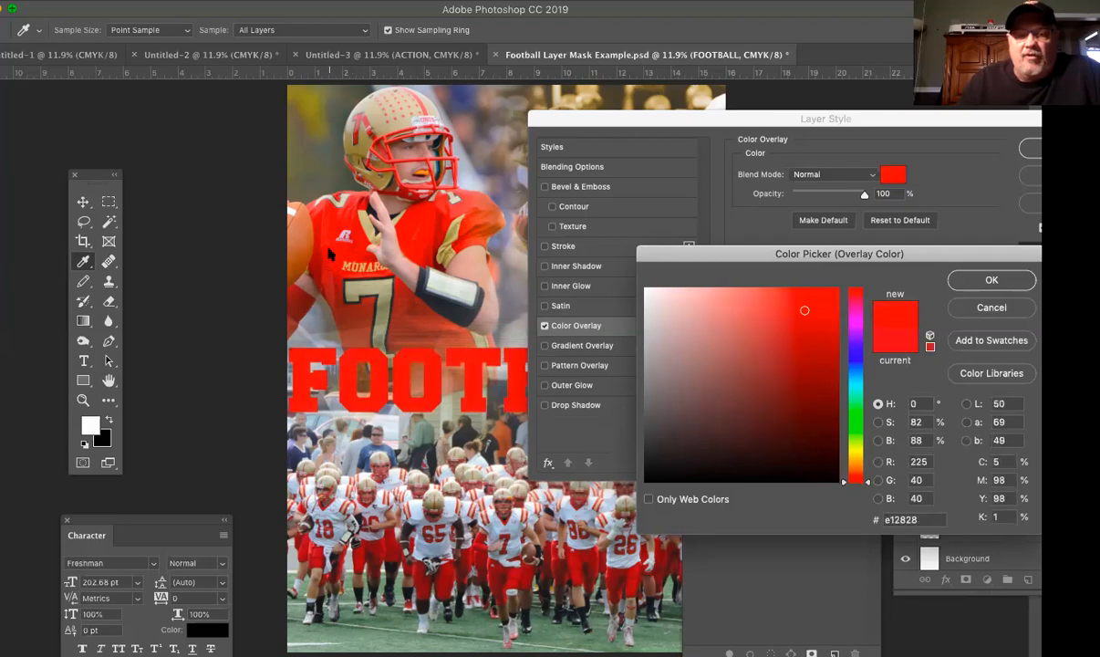
{"action": "left_click", "coordinate": [515, 581]}
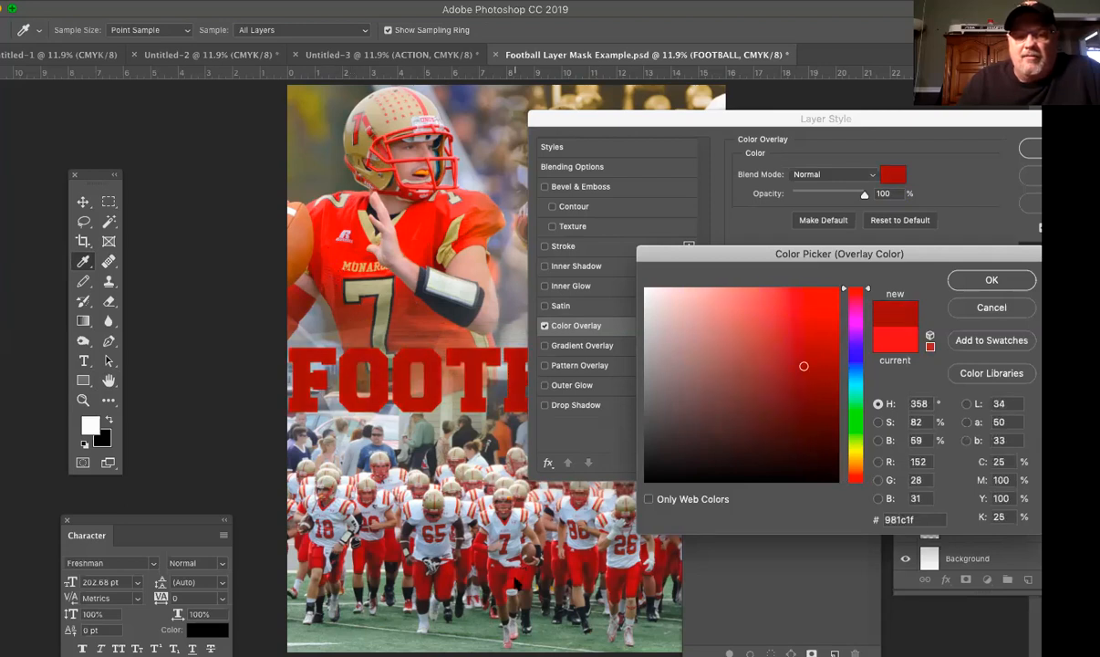
{"action": "left_click", "coordinate": [427, 564]}
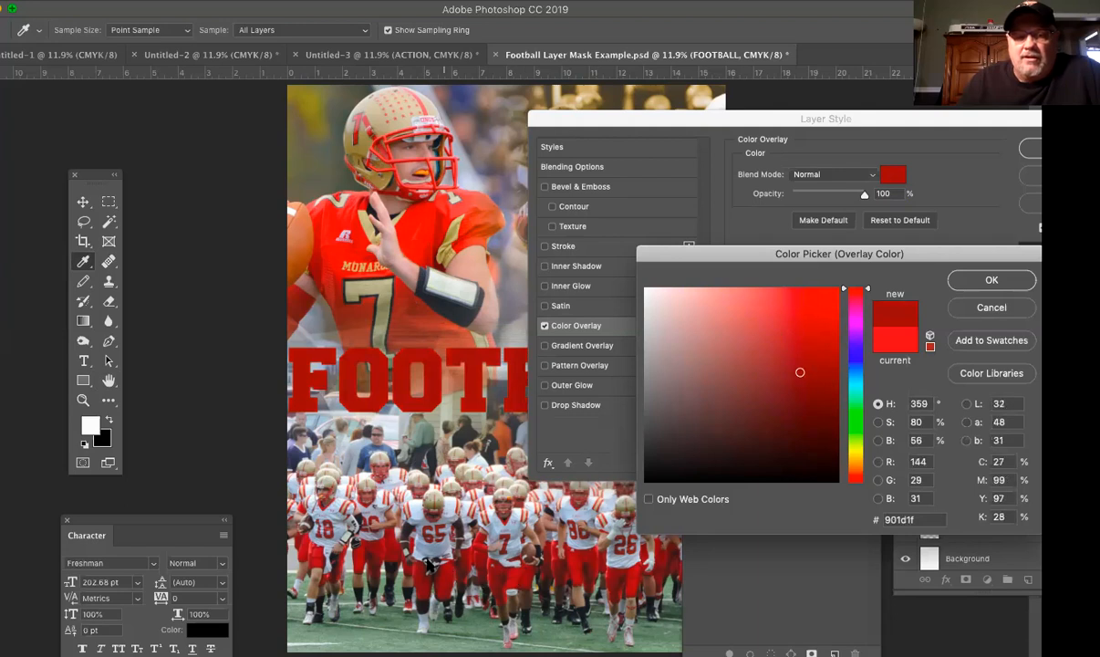
{"action": "left_click", "coordinate": [342, 527]}
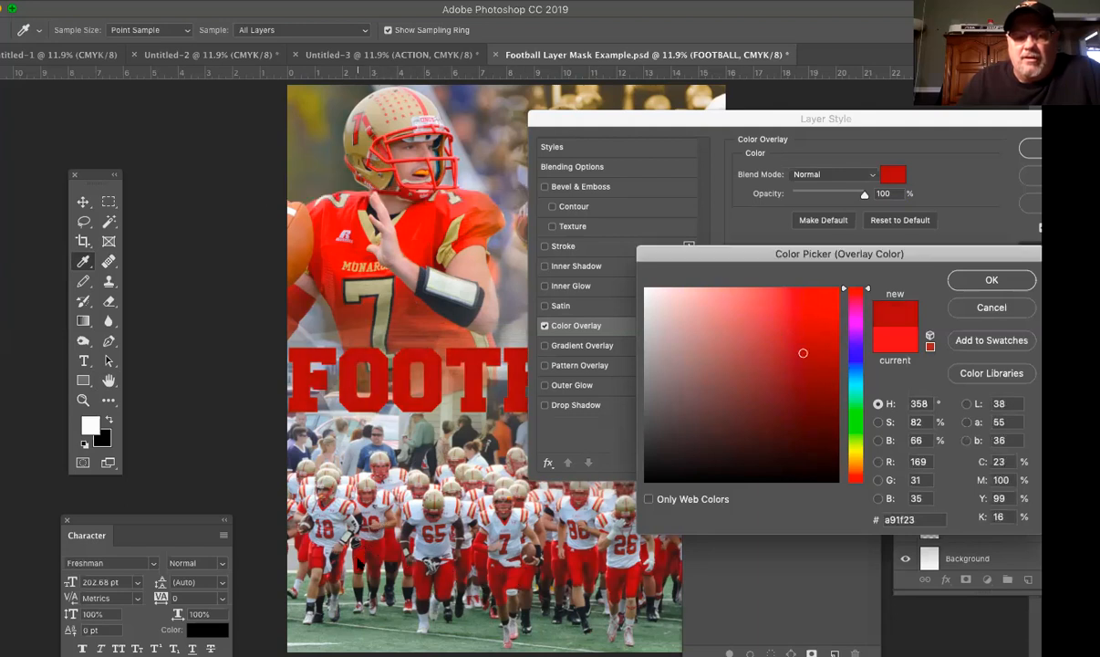
{"action": "left_click", "coordinate": [334, 232]}
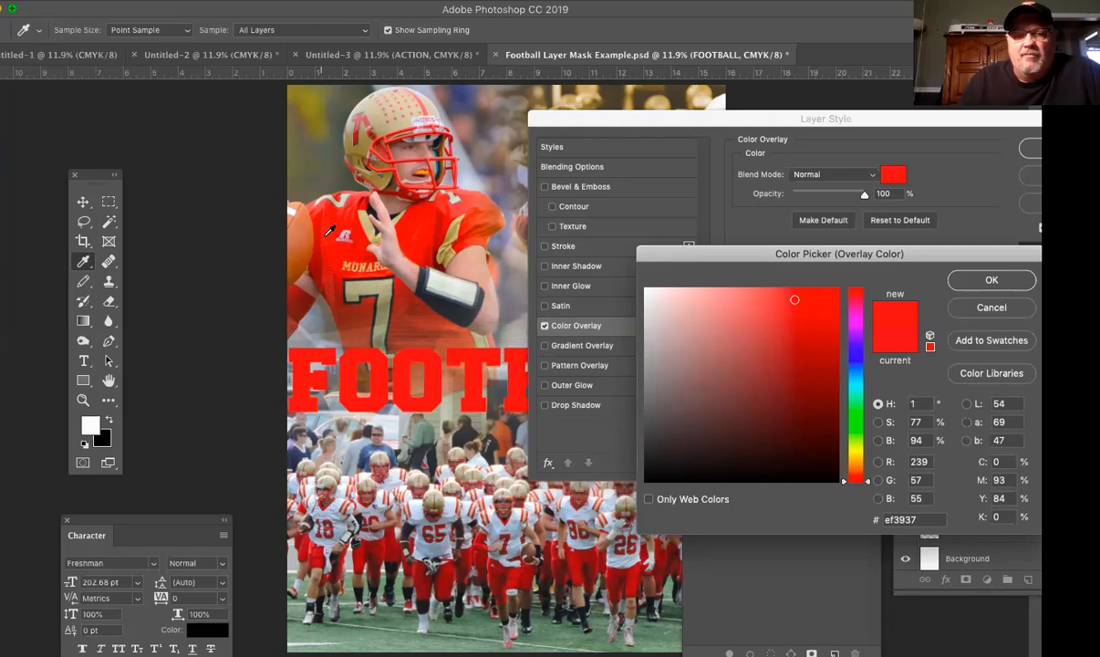
{"action": "left_click", "coordinate": [992, 281]}
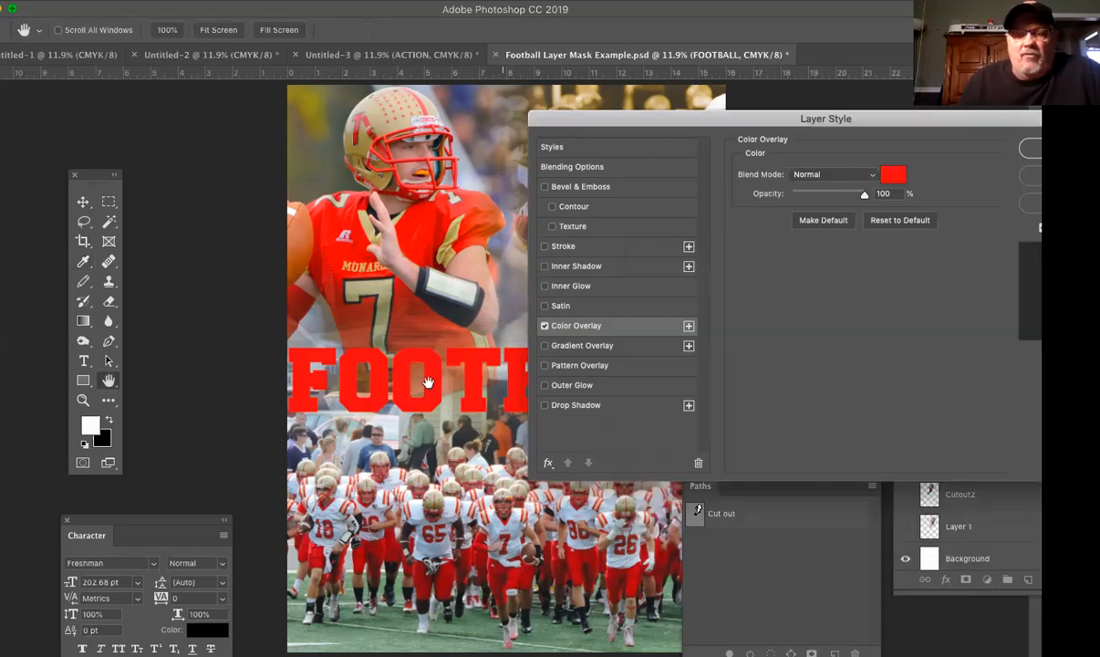
{"action": "left_click_drag", "start_coordinate": [633, 125], "coordinate": [834, 240]}
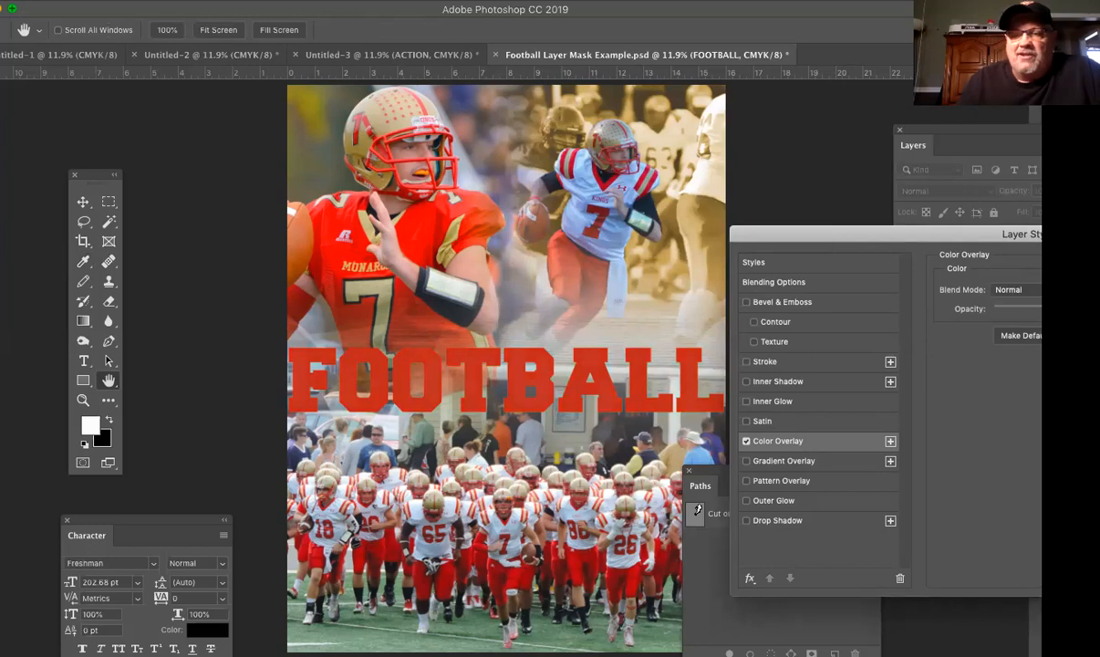
{"action": "left_click_drag", "start_coordinate": [1040, 310], "coordinate": [1072, 311]}
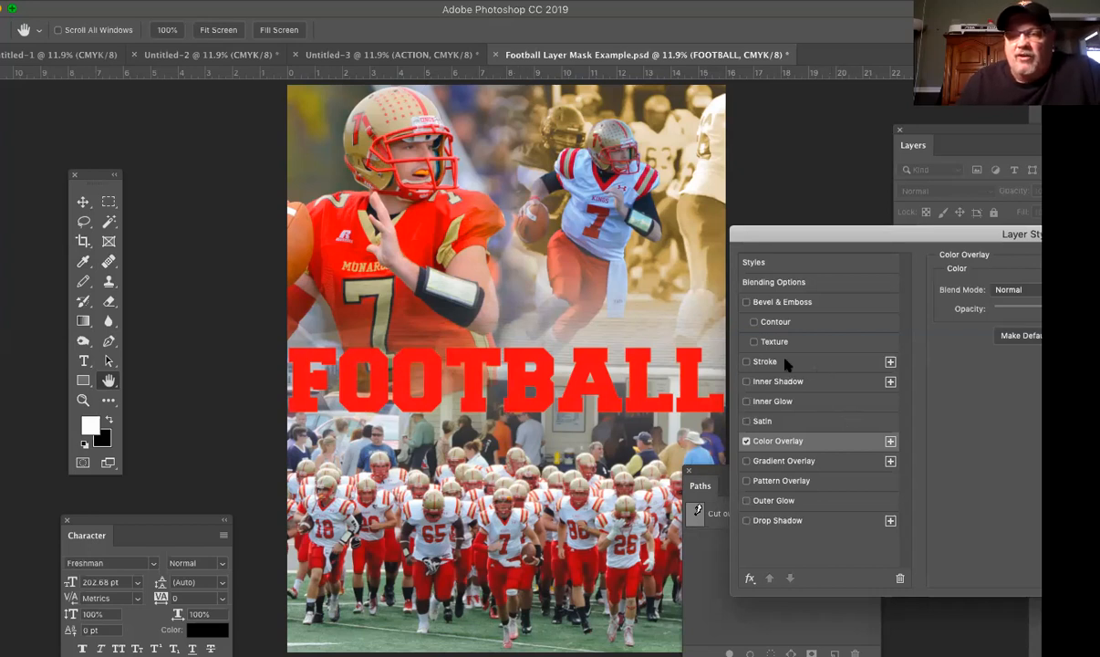
Step: Add a Stroke to FOOTBALL in gold #997d45 sampled from the large player's helmet
{"action": "left_click", "coordinate": [825, 363]}
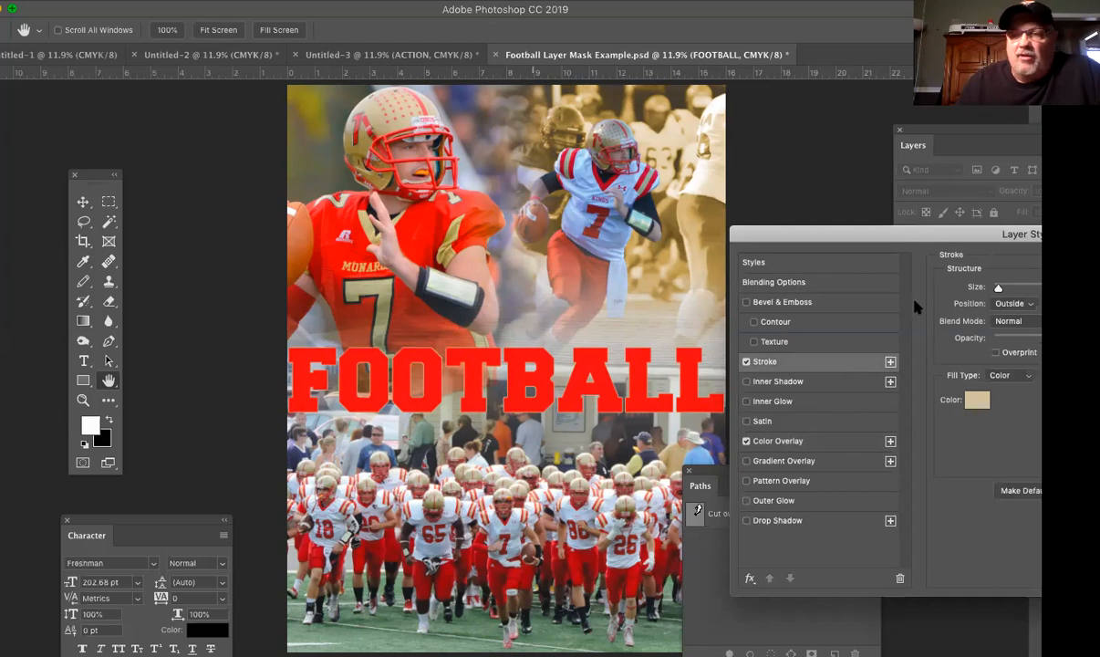
{"action": "left_click", "coordinate": [977, 402]}
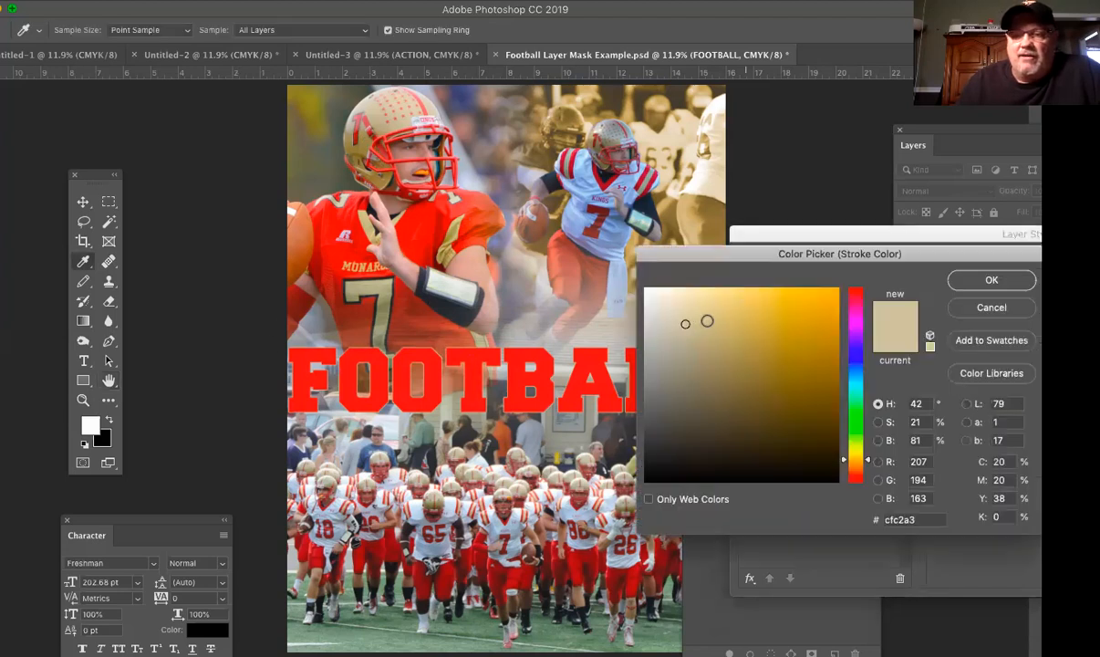
{"action": "left_click", "coordinate": [384, 120]}
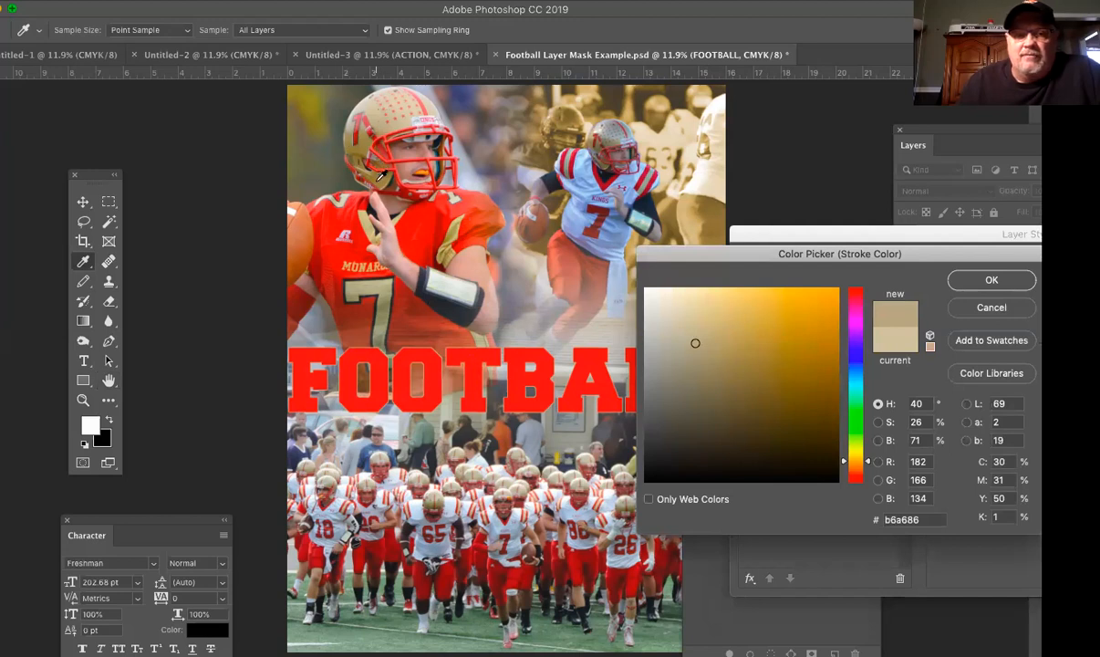
{"action": "left_click", "coordinate": [363, 168]}
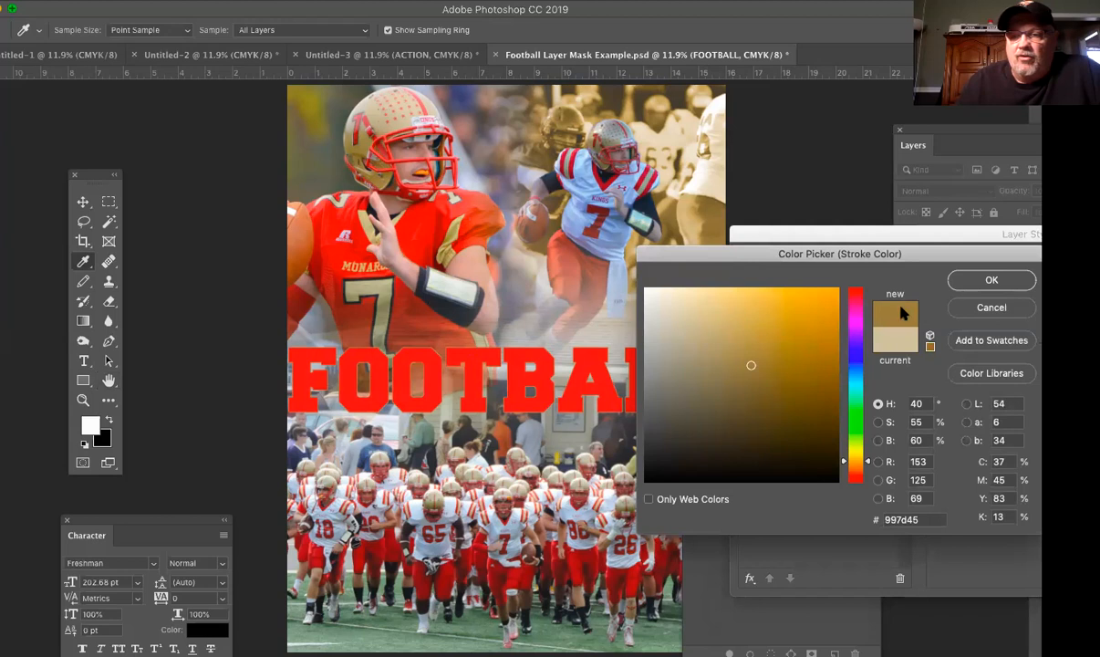
{"action": "left_click", "coordinate": [991, 279]}
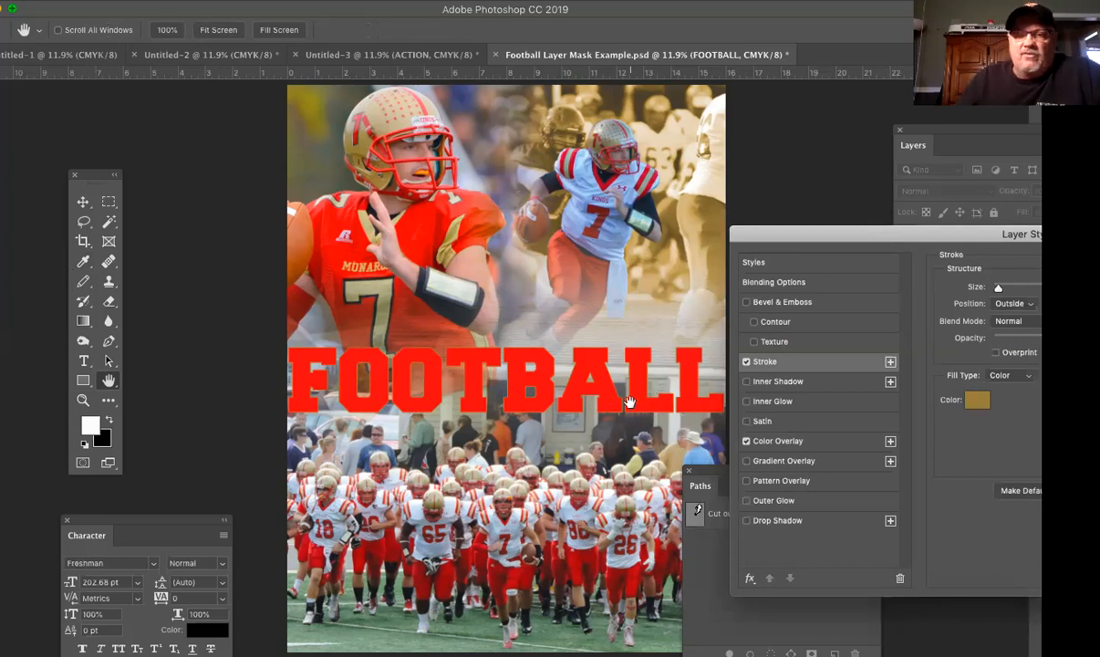
Step: Compare the Inside and Center stroke positions, keep Outside, and thicken the gold outline slightly
{"action": "left_click", "coordinate": [1015, 303]}
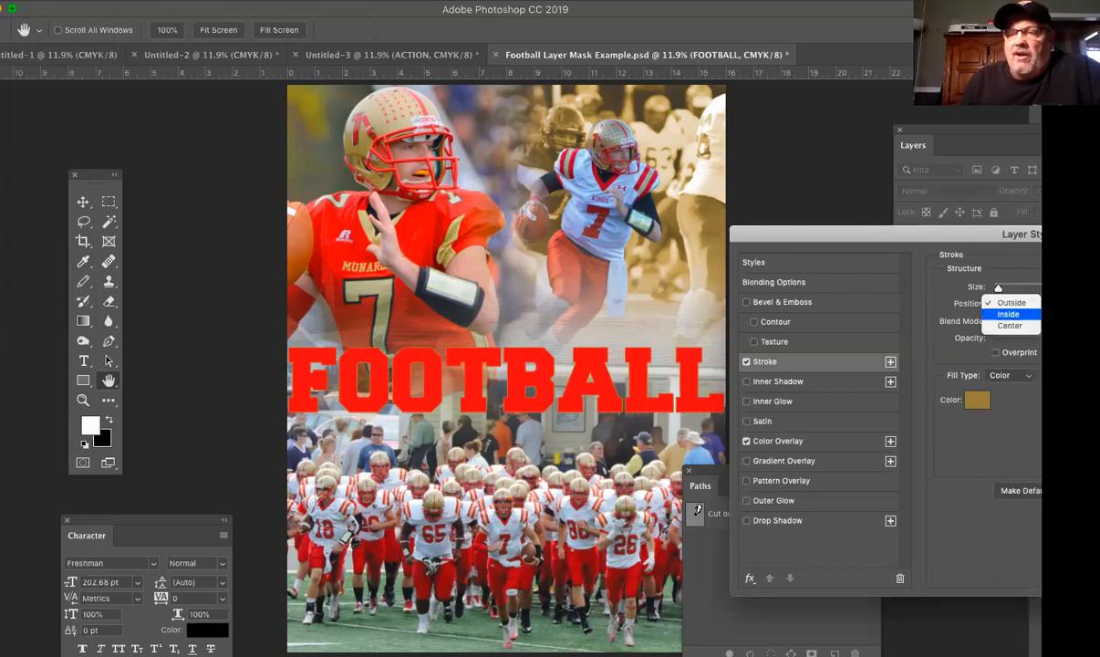
{"action": "left_click", "coordinate": [1008, 314]}
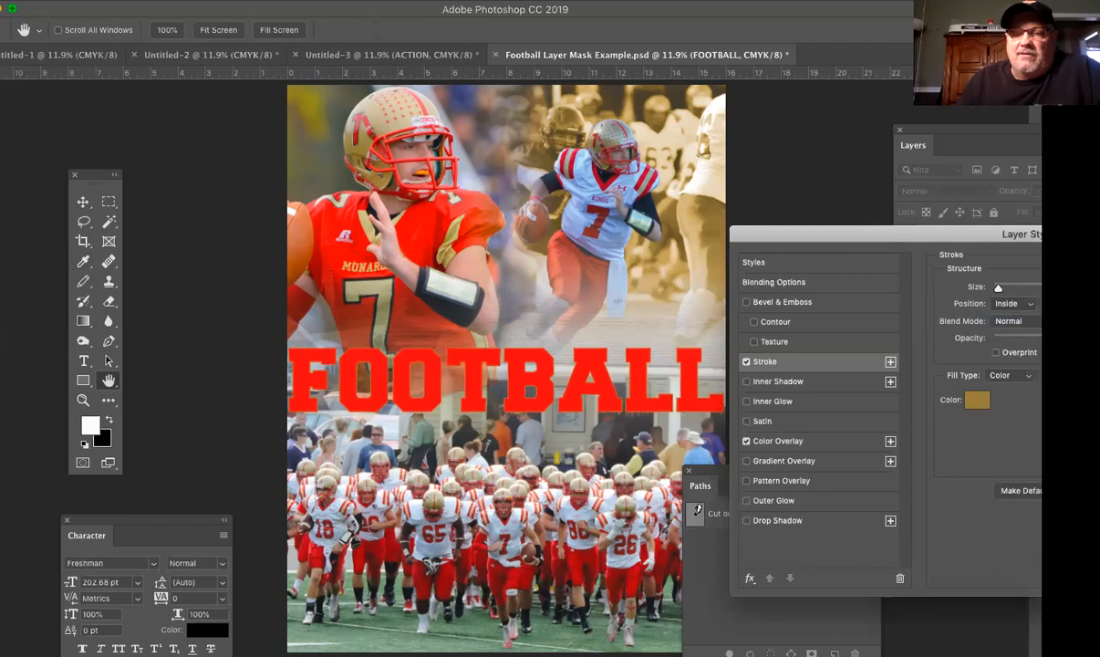
{"action": "left_click", "coordinate": [1015, 303]}
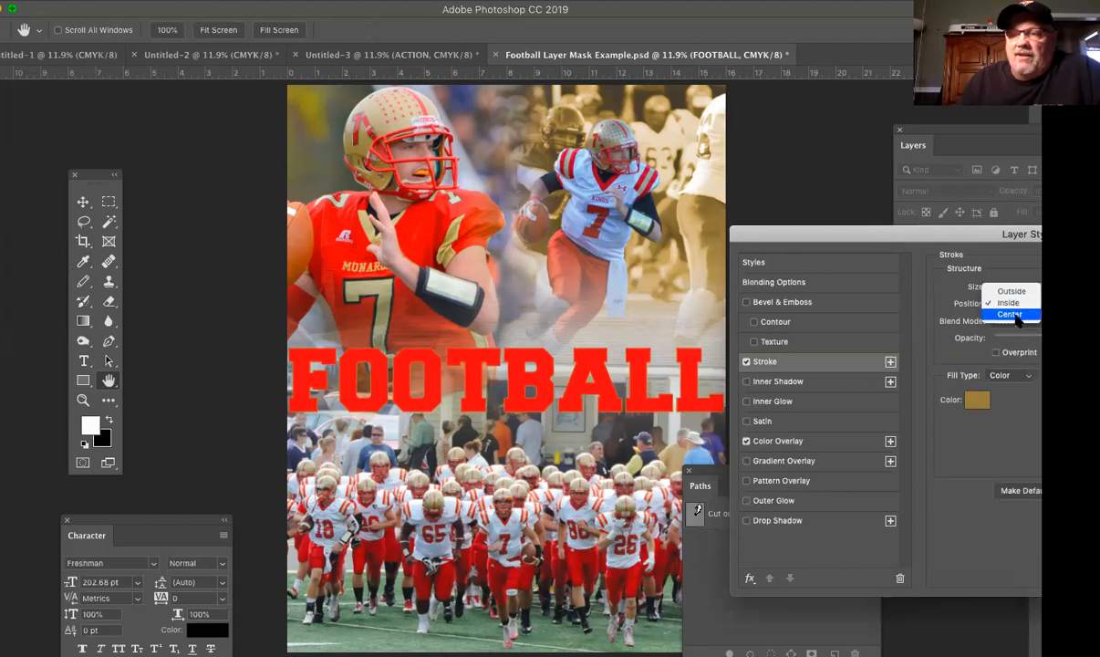
{"action": "left_click", "coordinate": [1010, 314]}
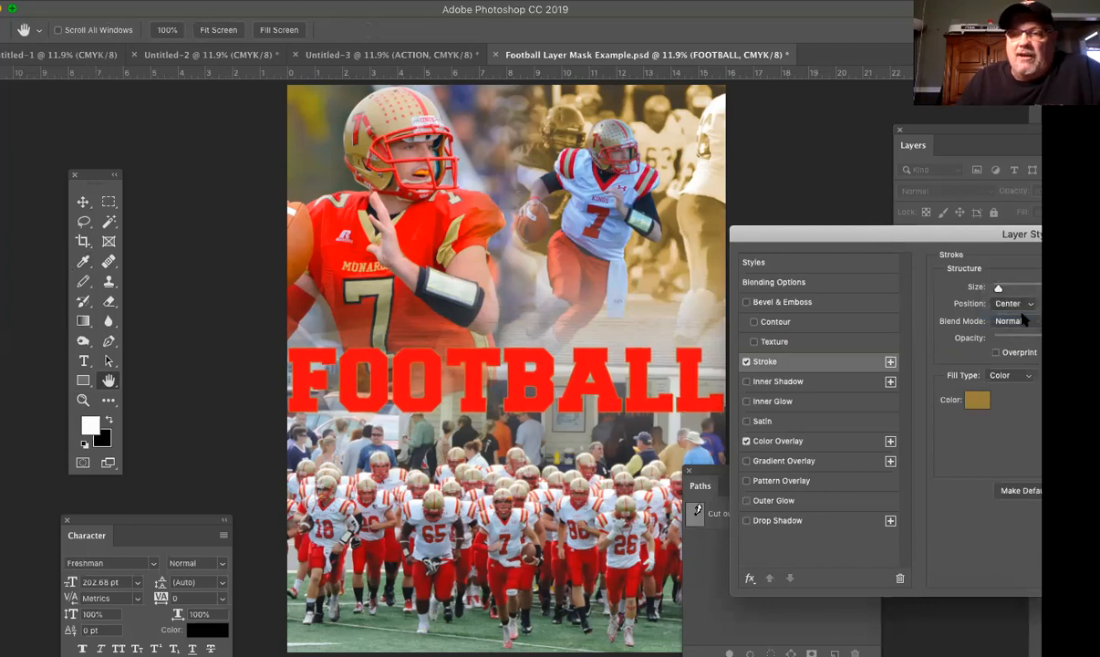
{"action": "left_click", "coordinate": [1012, 303]}
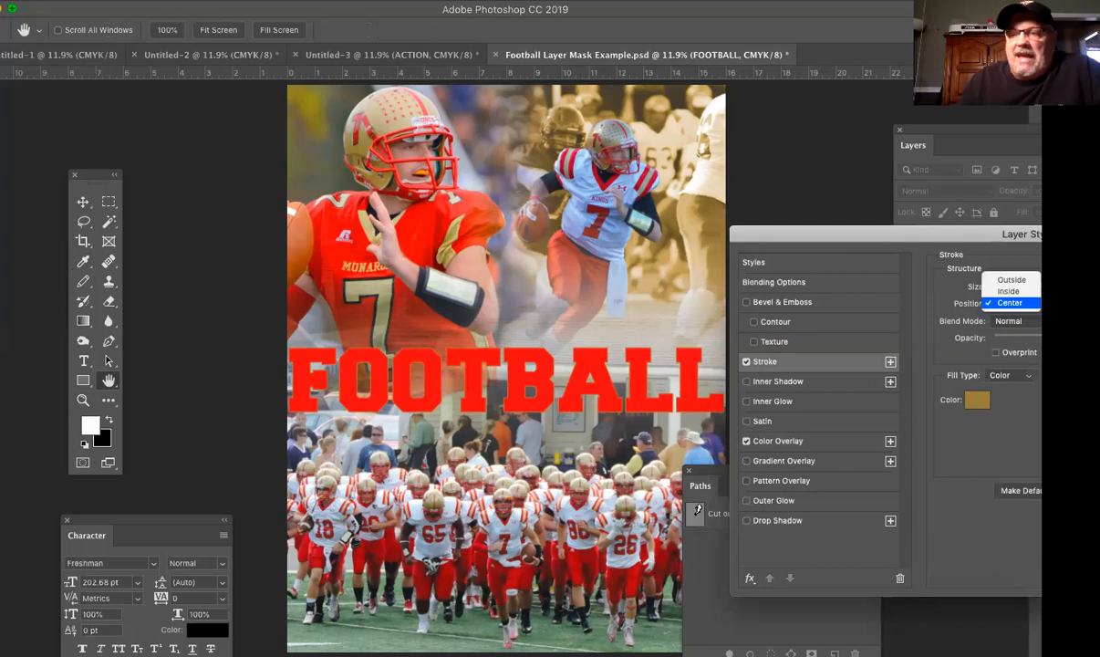
{"action": "left_click", "coordinate": [1026, 281]}
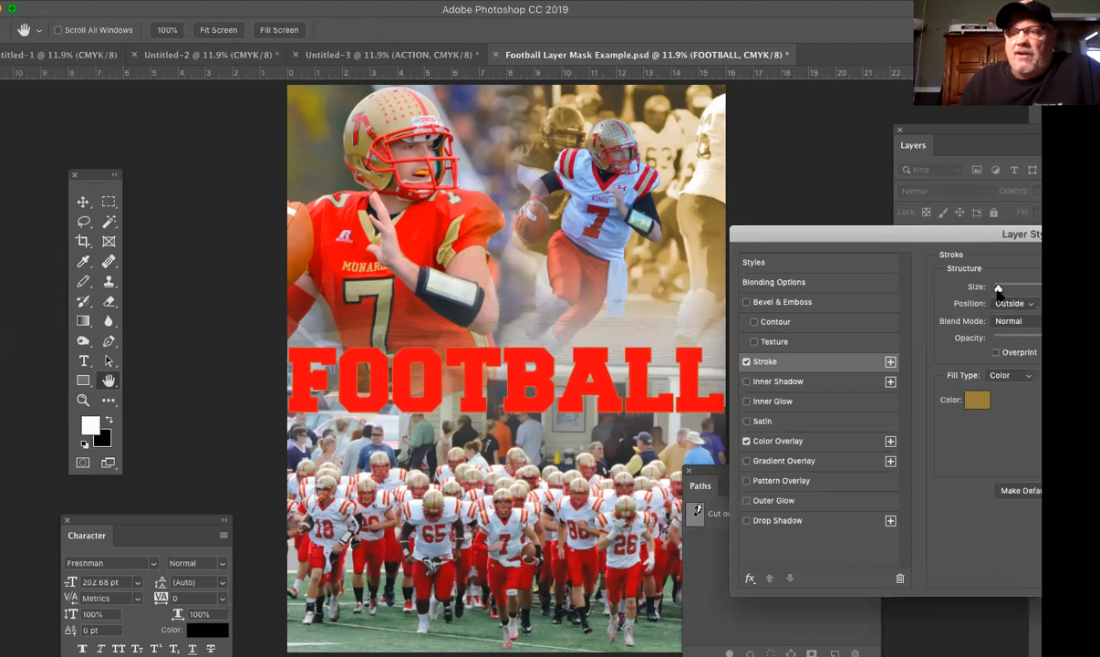
{"action": "left_click_drag", "start_coordinate": [998, 290], "coordinate": [1004, 290]}
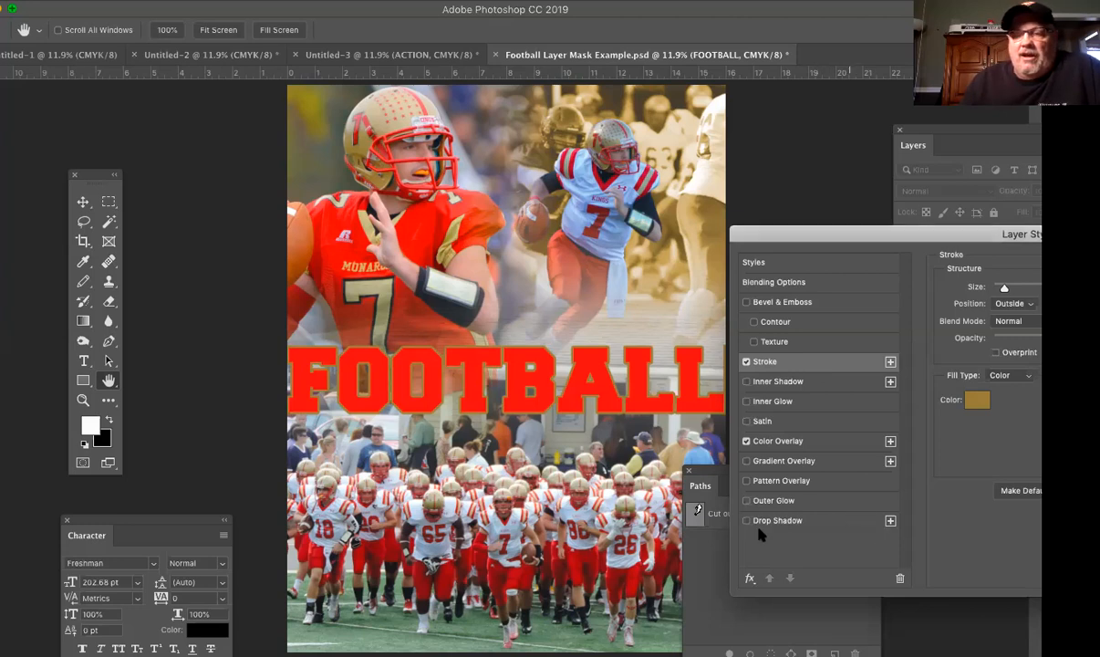
Step: Add a Drop Shadow to the FOOTBALL text and set its angle to 142 degrees
{"action": "left_click", "coordinate": [832, 526]}
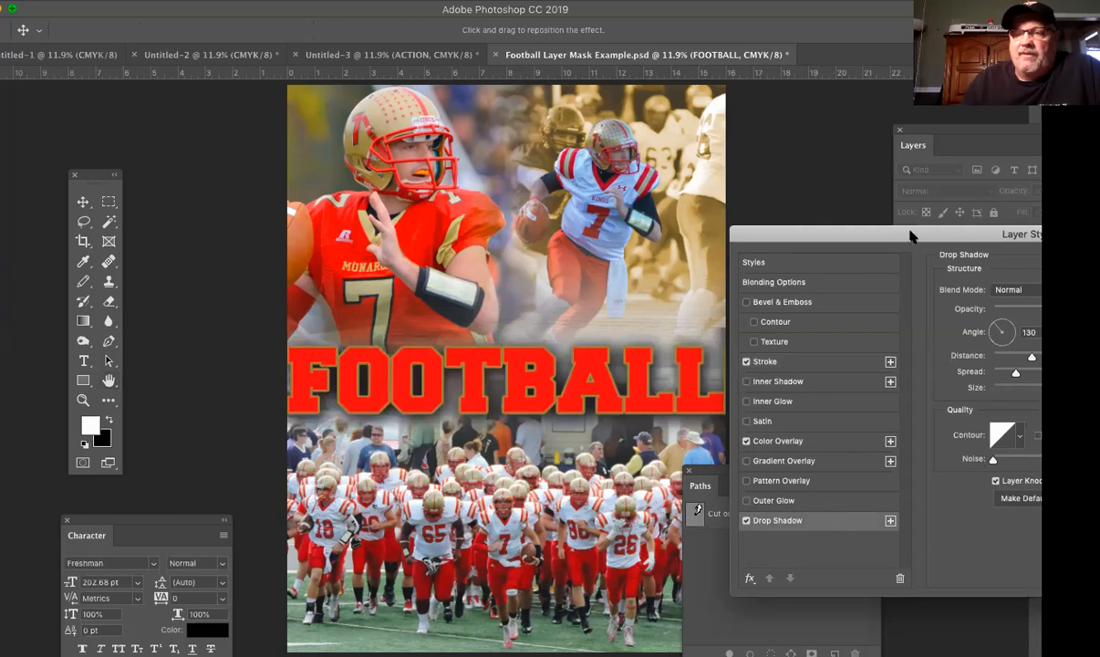
{"action": "left_click_drag", "start_coordinate": [910, 237], "coordinate": [898, 203]}
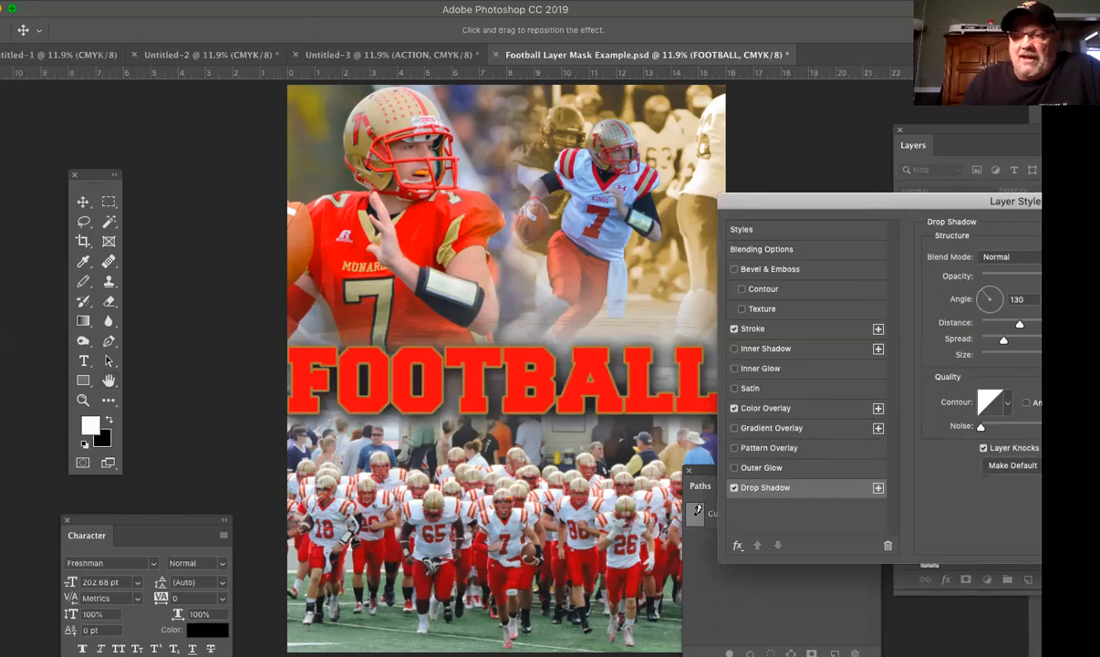
{"action": "mouse_move", "coordinate": [981, 290]}
{"action": "left_mouse_down"}
{"action": "mouse_move", "coordinate": [982, 314]}
{"action": "mouse_move", "coordinate": [978, 303]}
{"action": "mouse_move", "coordinate": [1011, 301]}
{"action": "mouse_move", "coordinate": [986, 318]}
{"action": "mouse_move", "coordinate": [972, 304]}
{"action": "mouse_move", "coordinate": [984, 299]}
{"action": "left_mouse_up"}
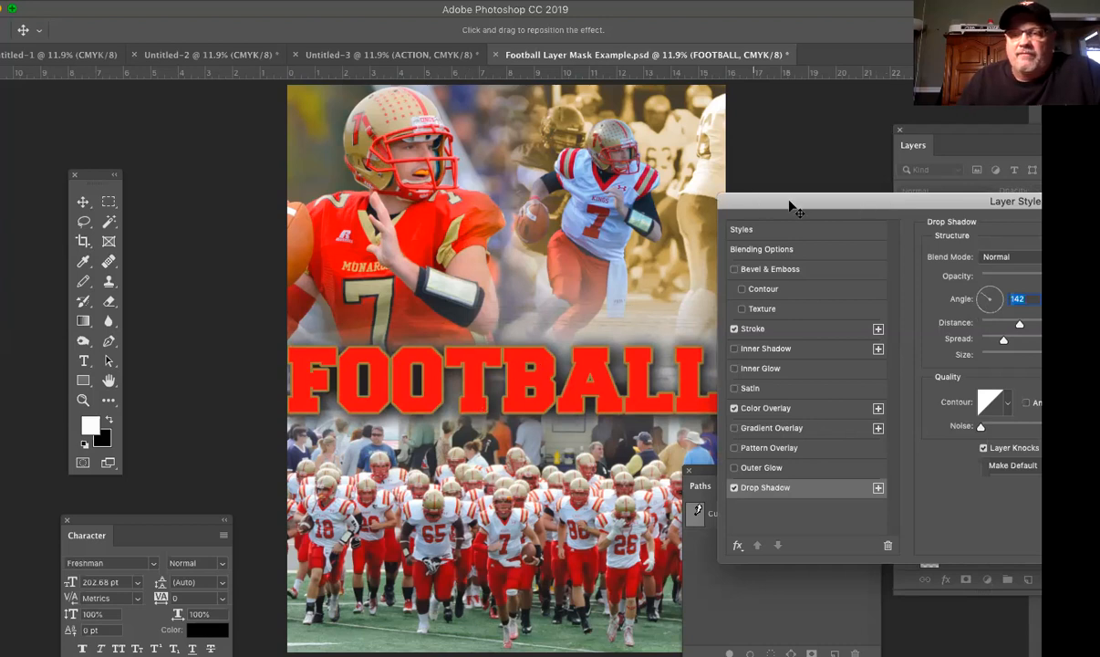
Step: Try a large and a minimal drop shadow distance, settle on a moderate one, and increase the spread slightly
{"action": "left_click", "coordinate": [1020, 325]}
{"action": "left_click_drag", "start_coordinate": [1020, 326], "coordinate": [1053, 324]}
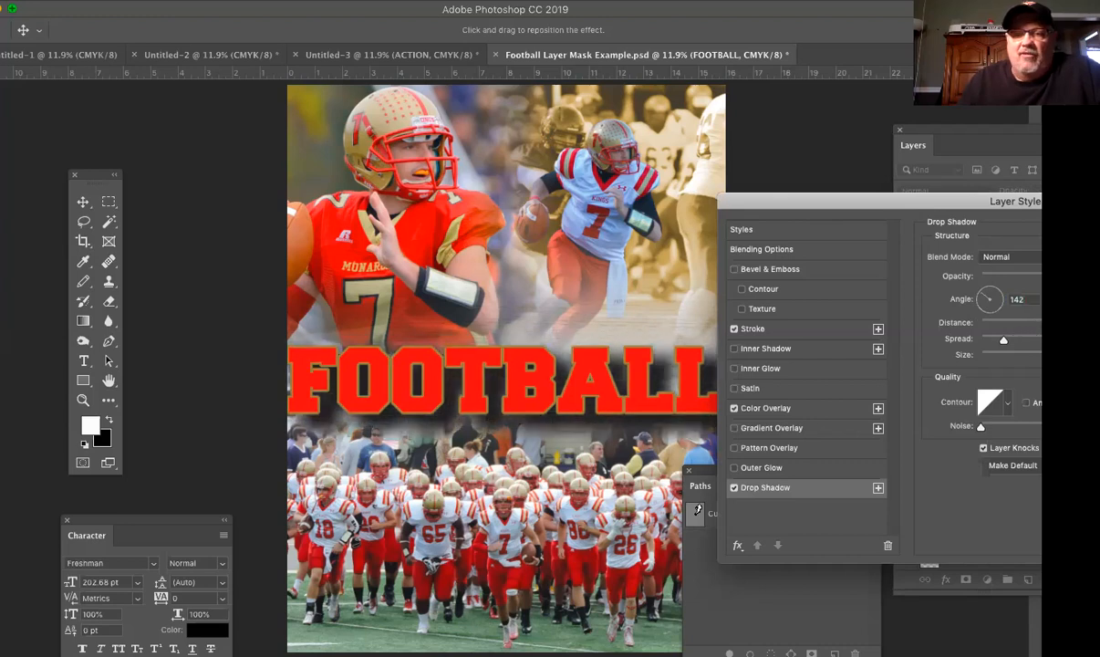
{"action": "left_click_drag", "start_coordinate": [1053, 324], "coordinate": [950, 325]}
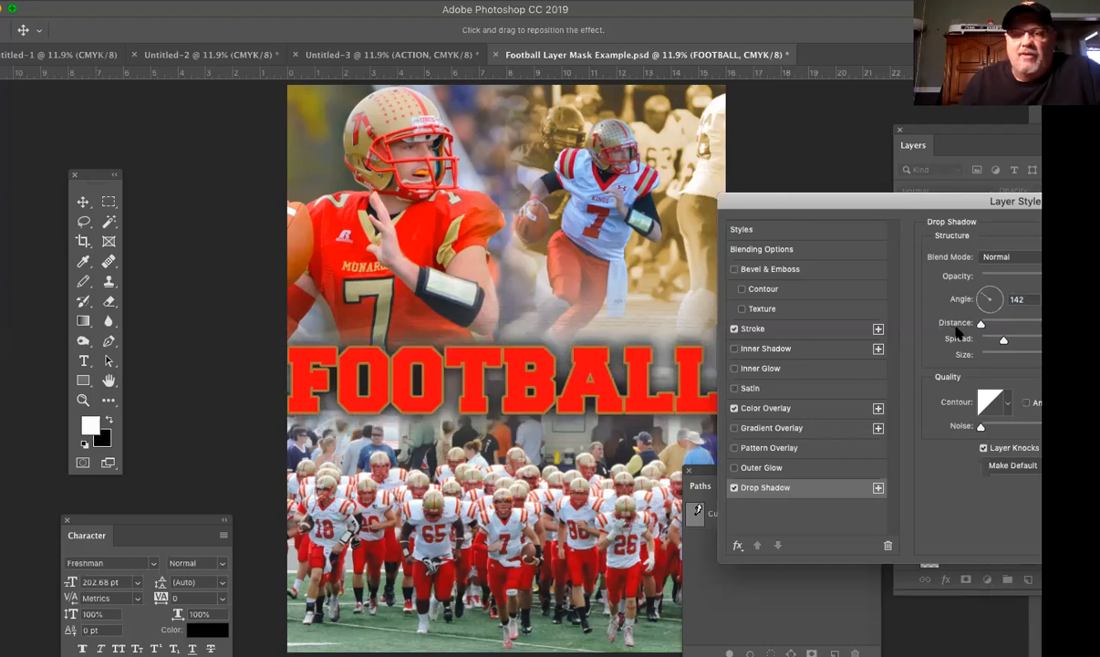
{"action": "left_click_drag", "start_coordinate": [980, 324], "coordinate": [1026, 326]}
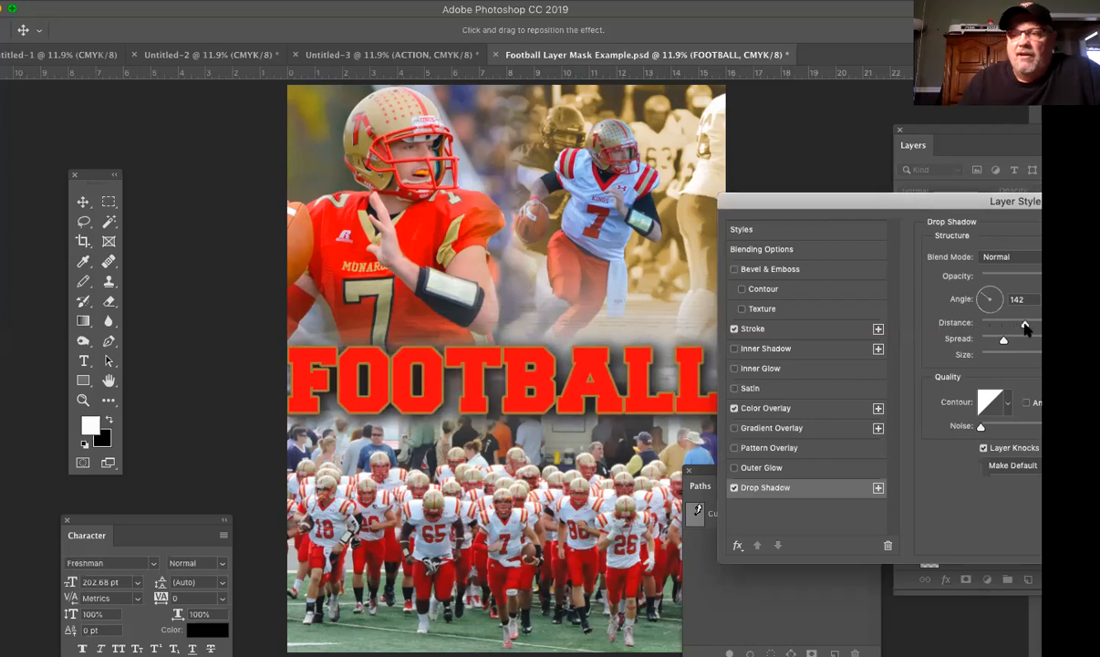
{"action": "mouse_move", "coordinate": [1002, 338]}
{"action": "left_mouse_down"}
{"action": "mouse_move", "coordinate": [993, 343]}
{"action": "mouse_move", "coordinate": [1012, 346]}
{"action": "left_mouse_up"}
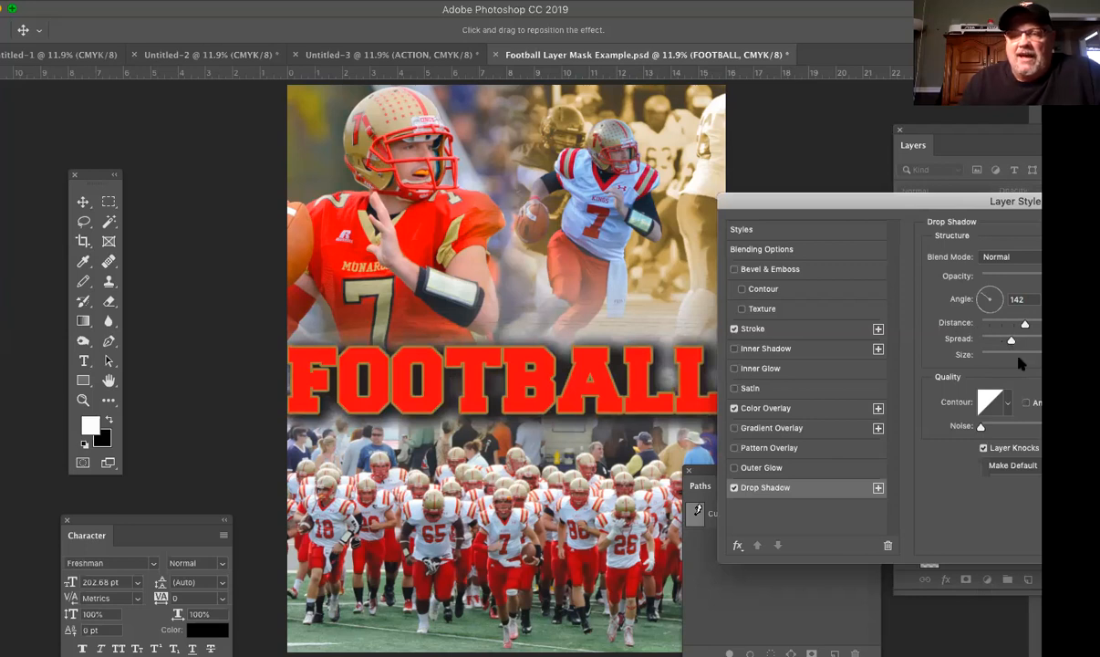
Step: Compare the FOOTBALL drop shadow at minimum size with a large soft size, and keep the soft one
{"action": "left_click_drag", "start_coordinate": [1021, 364], "coordinate": [942, 365]}
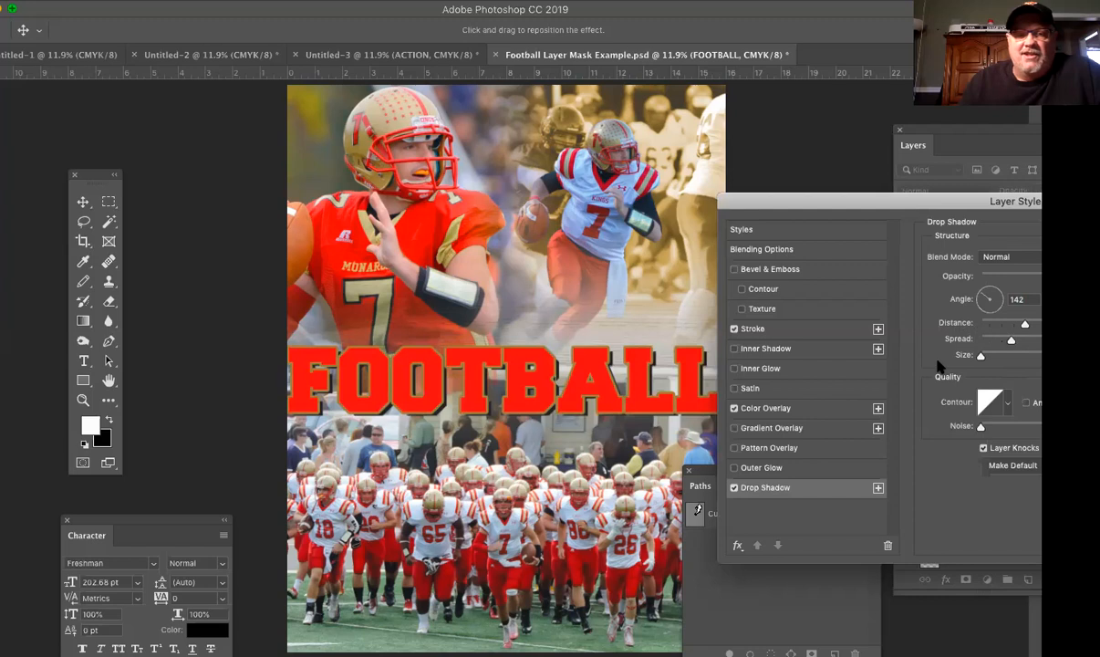
{"action": "left_click_drag", "start_coordinate": [981, 355], "coordinate": [1051, 356]}
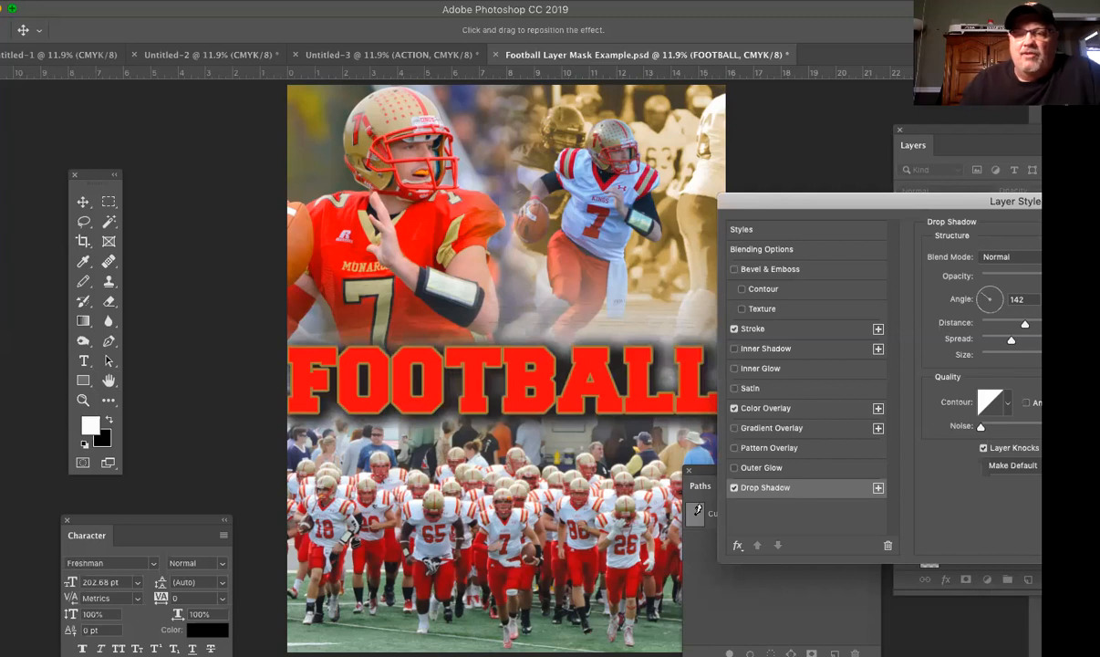
{"action": "left_click_drag", "start_coordinate": [884, 200], "coordinate": [871, 170]}
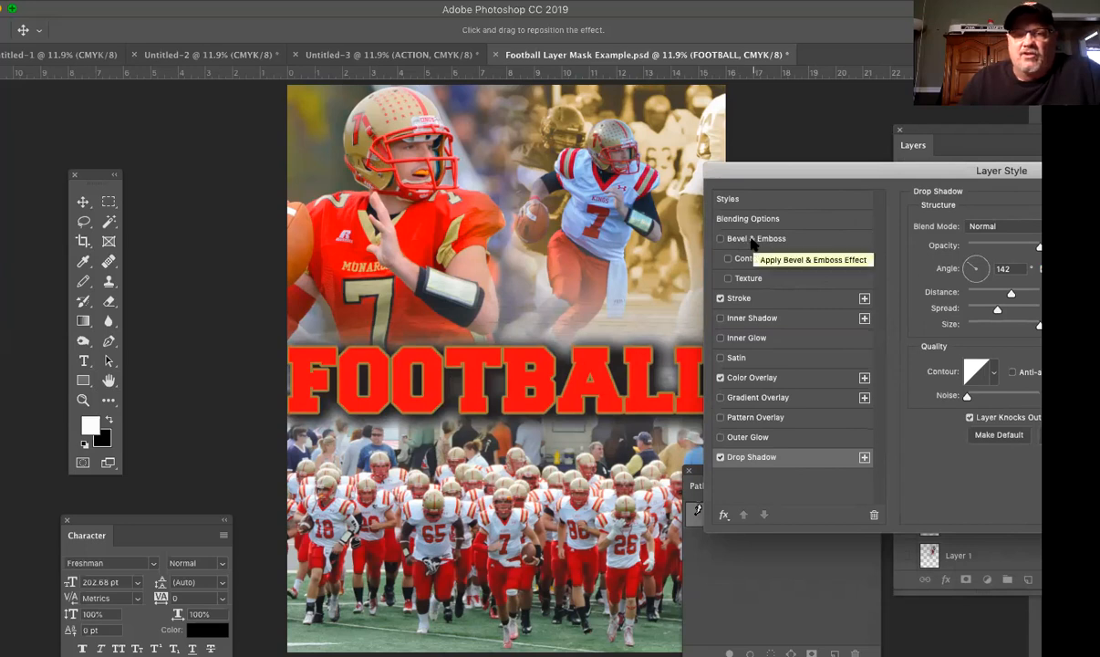
Step: Add Bevel & Emboss to the FOOTBALL text, try Outer Bevel, Emboss and Pillow Emboss, and choose the Stroke Emboss style
{"action": "left_click", "coordinate": [809, 242]}
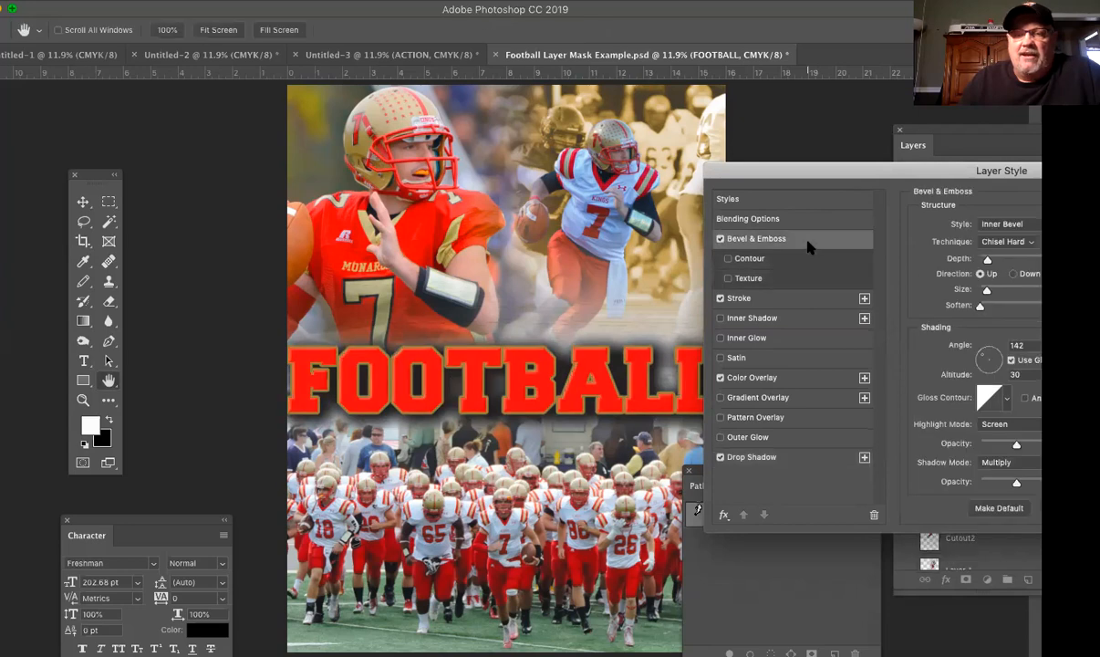
{"action": "left_click", "coordinate": [1007, 224]}
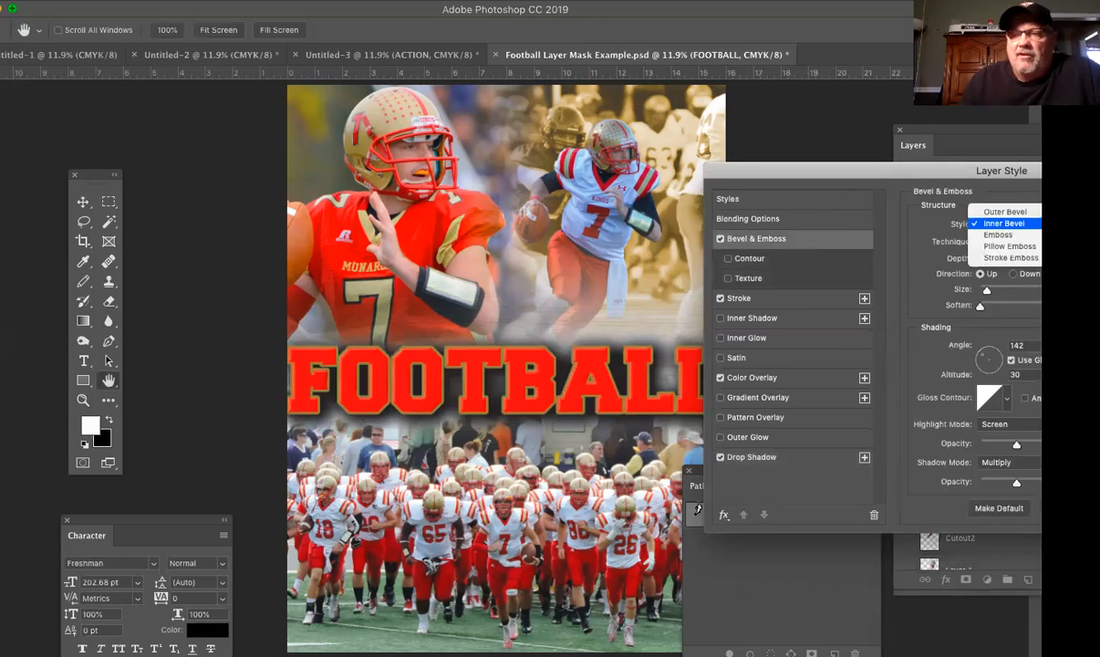
{"action": "left_click", "coordinate": [1007, 212]}
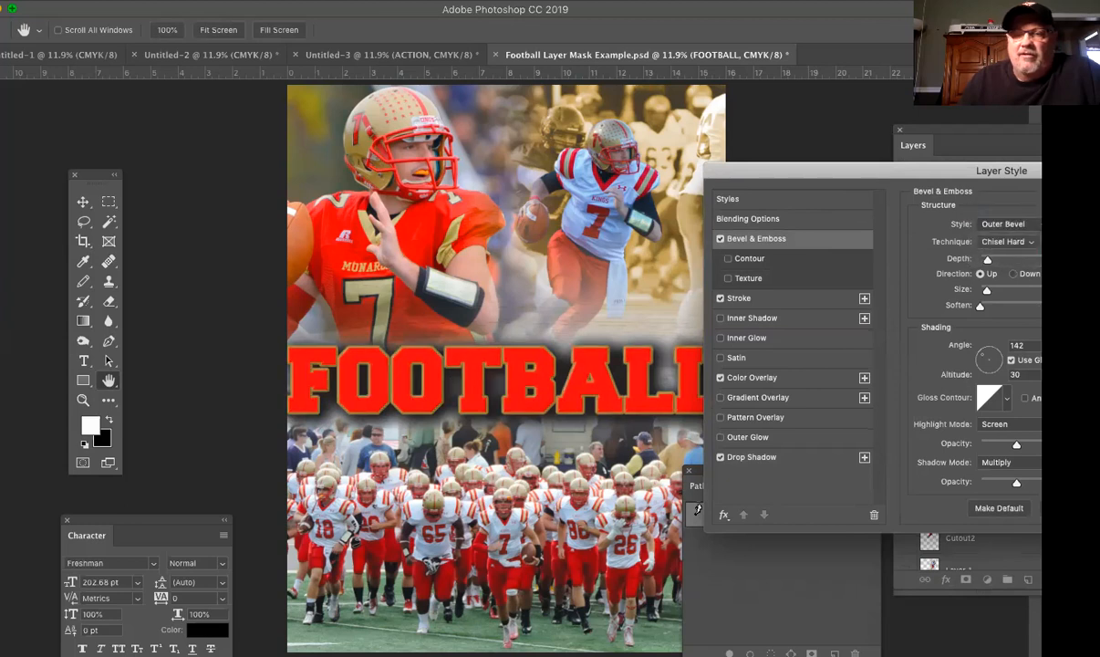
{"action": "left_click", "coordinate": [1006, 224]}
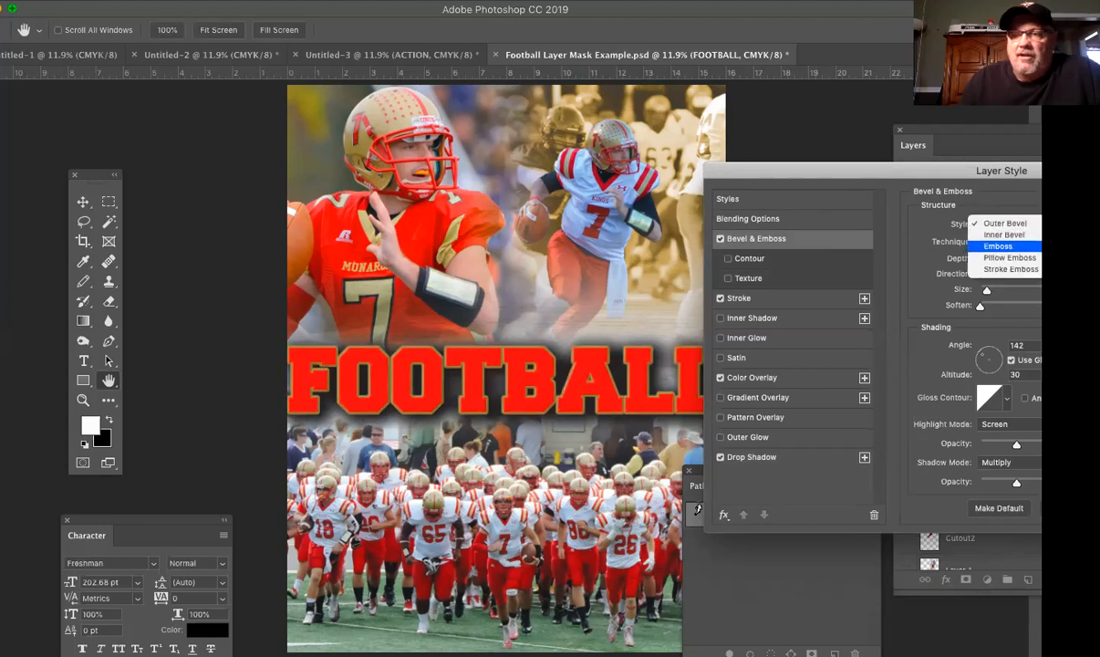
{"action": "left_click", "coordinate": [998, 246]}
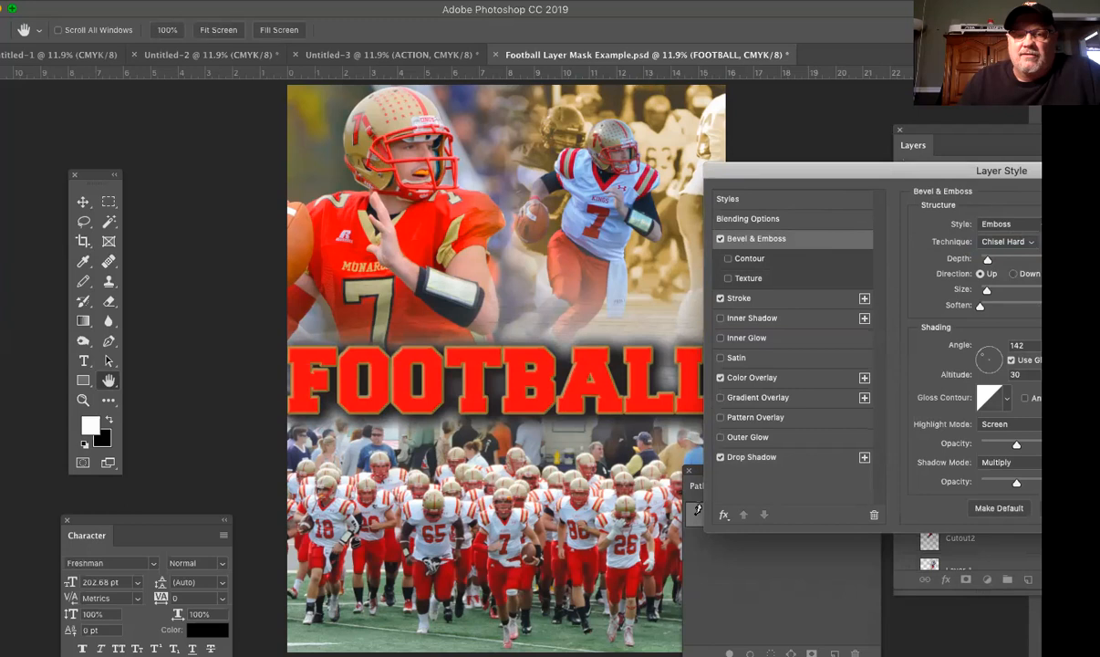
{"action": "left_click", "coordinate": [1006, 225]}
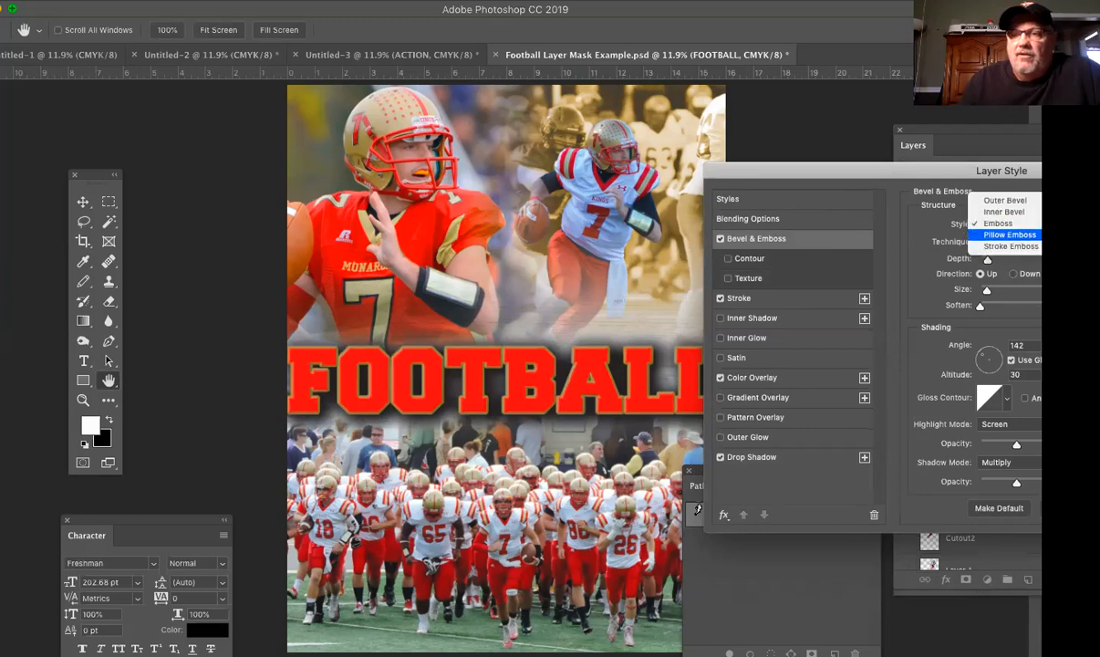
{"action": "left_click", "coordinate": [1010, 235]}
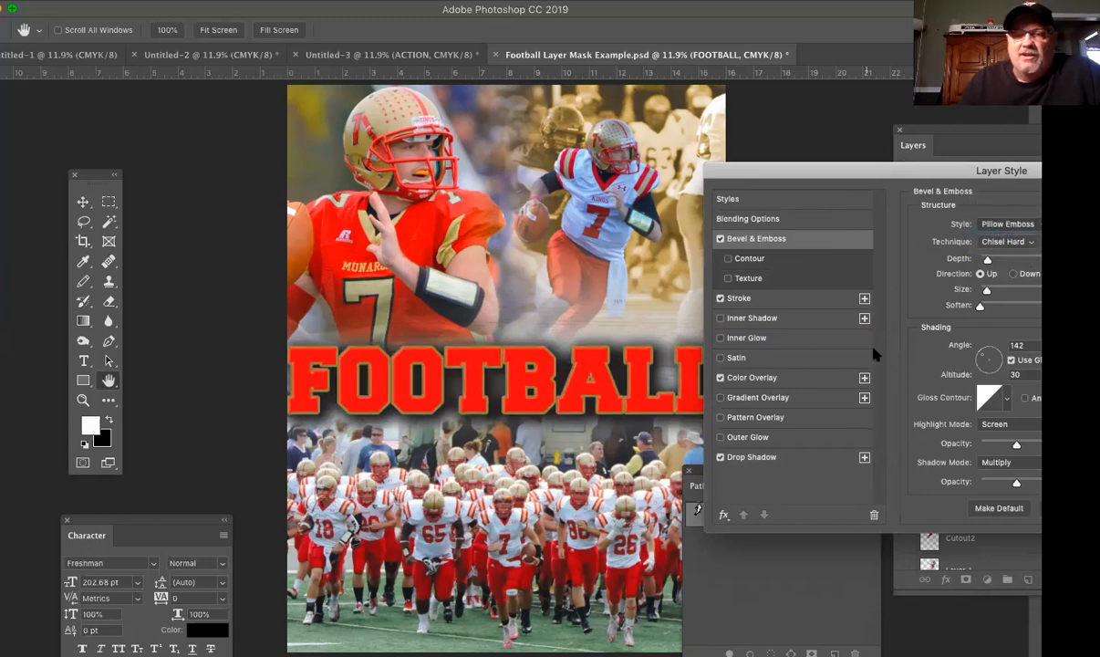
{"action": "left_click", "coordinate": [1008, 224]}
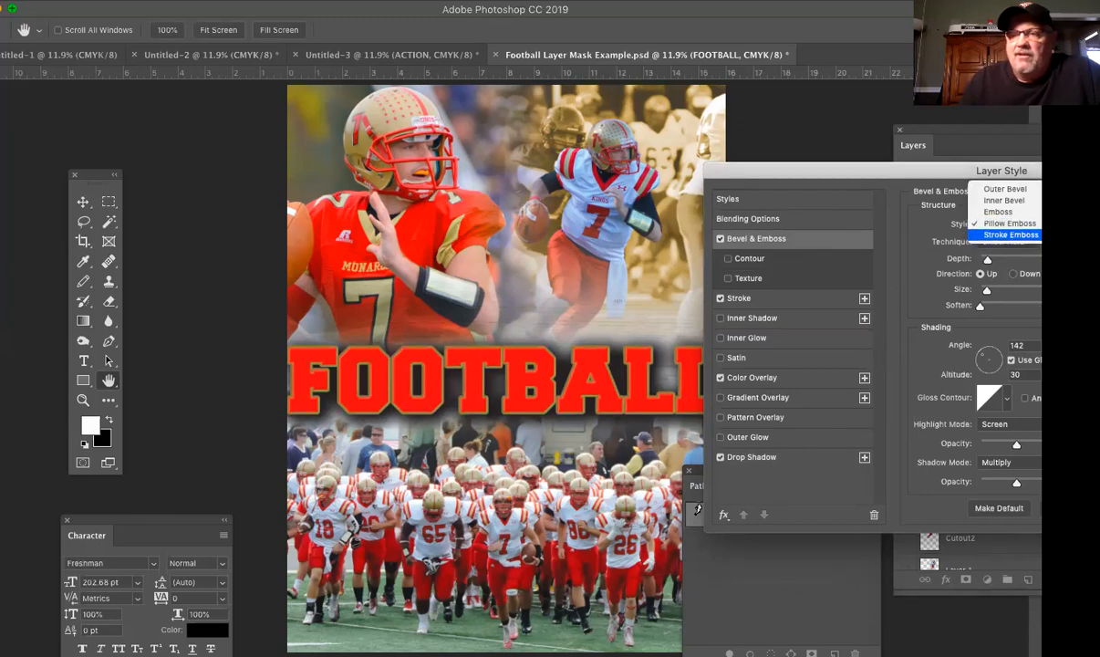
{"action": "left_click", "coordinate": [1010, 235]}
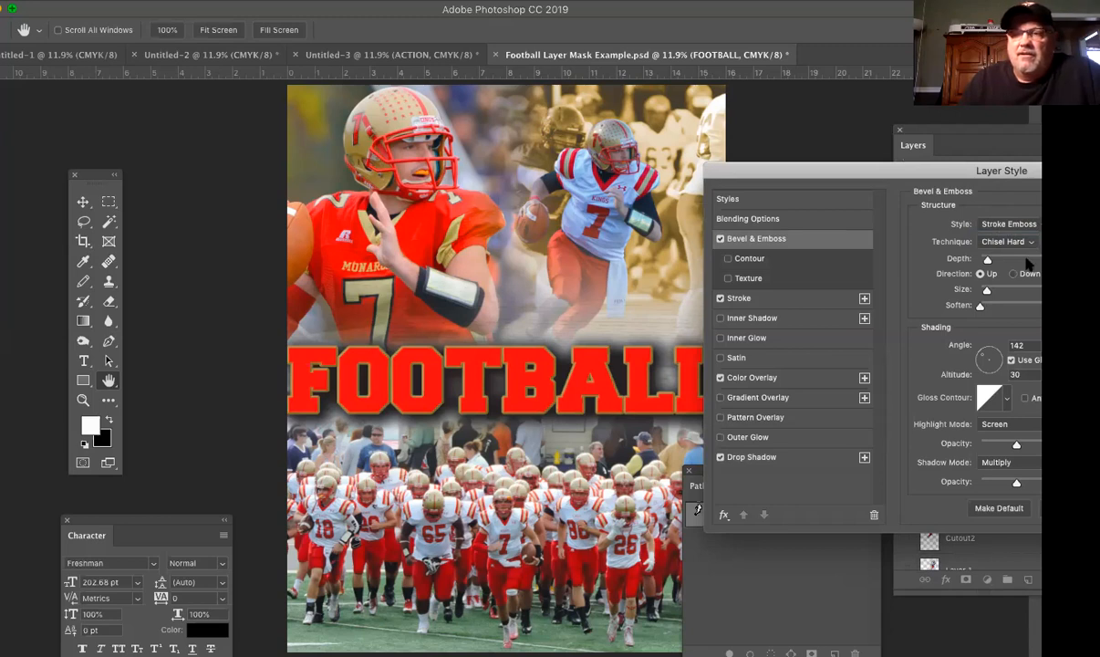
Step: Compare the Smooth and Chisel Soft bevel techniques on the FOOTBALL text, and return to Chisel Hard
{"action": "left_click", "coordinate": [1002, 241]}
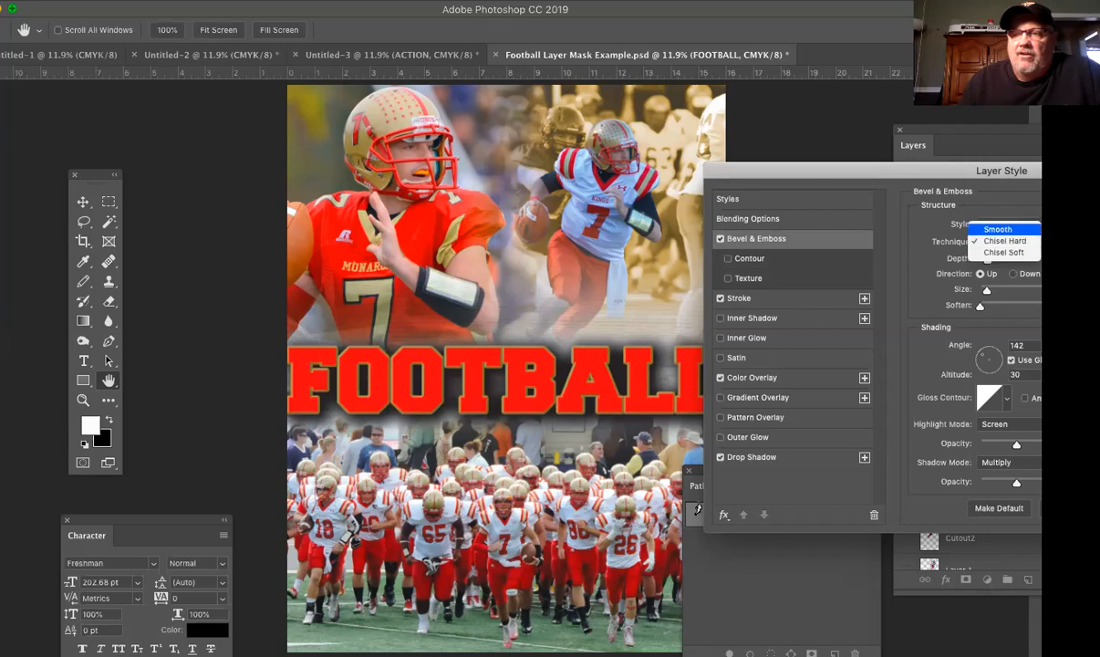
{"action": "left_click", "coordinate": [998, 229]}
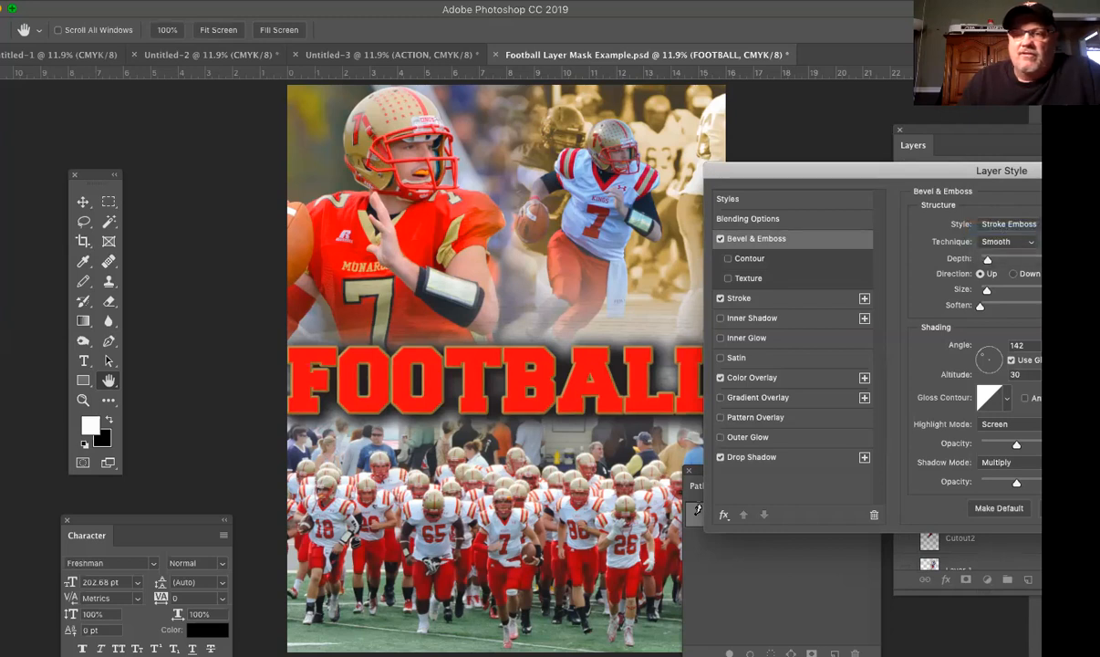
{"action": "left_click", "coordinate": [1026, 242]}
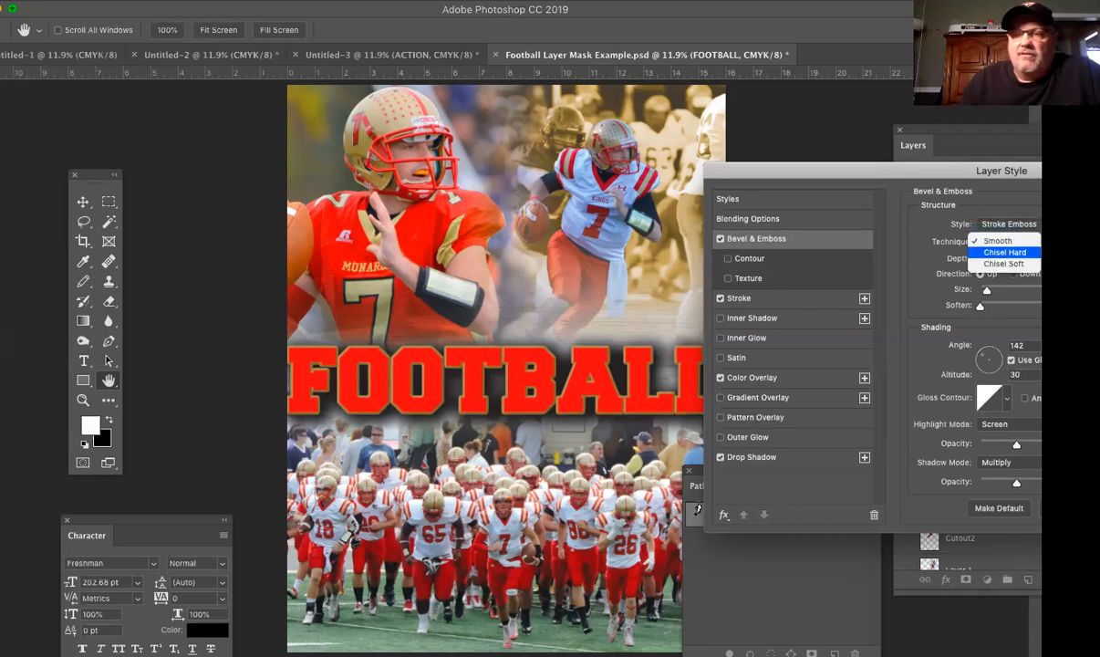
{"action": "left_click", "coordinate": [1028, 265]}
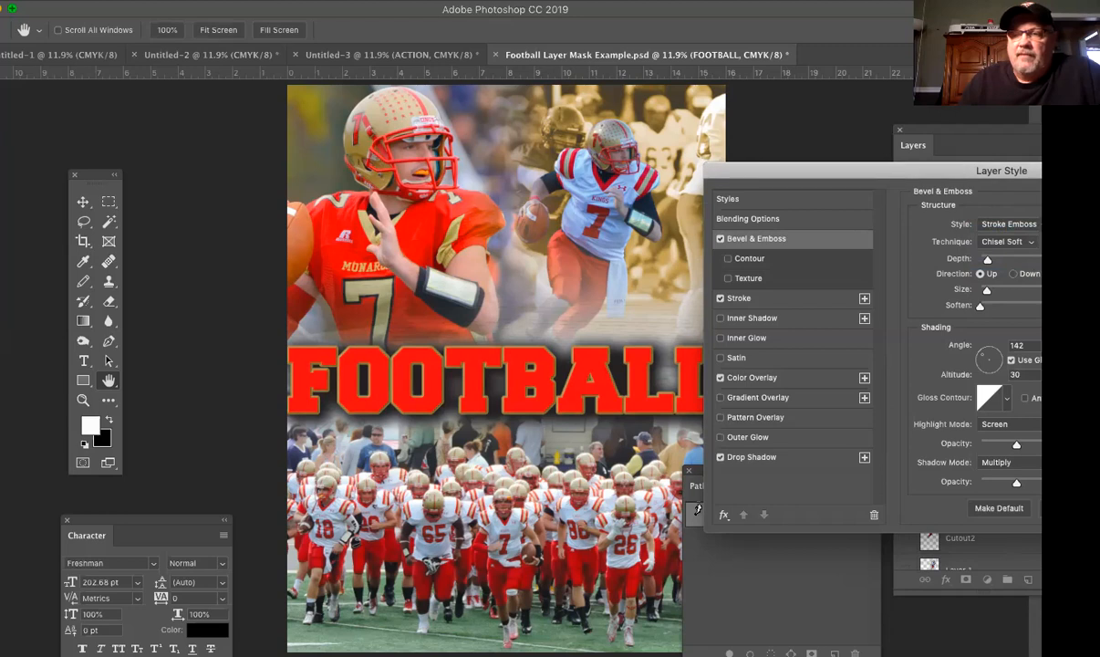
{"action": "left_click", "coordinate": [1007, 240]}
{"action": "left_click", "coordinate": [1003, 228]}
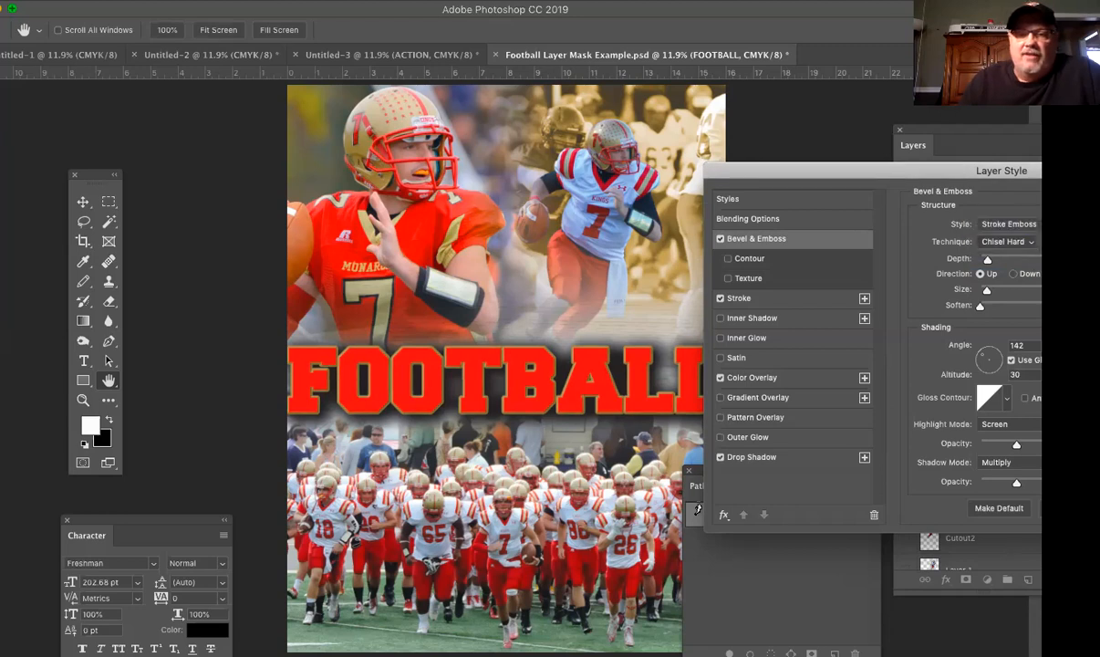
Step: Set the bevel depth to about 230% and size to 0 px, trying the Down direction but keeping Up
{"action": "mouse_move", "coordinate": [987, 260]}
{"action": "left_mouse_down"}
{"action": "mouse_move", "coordinate": [1011, 259]}
{"action": "mouse_move", "coordinate": [997, 261]}
{"action": "left_mouse_up"}
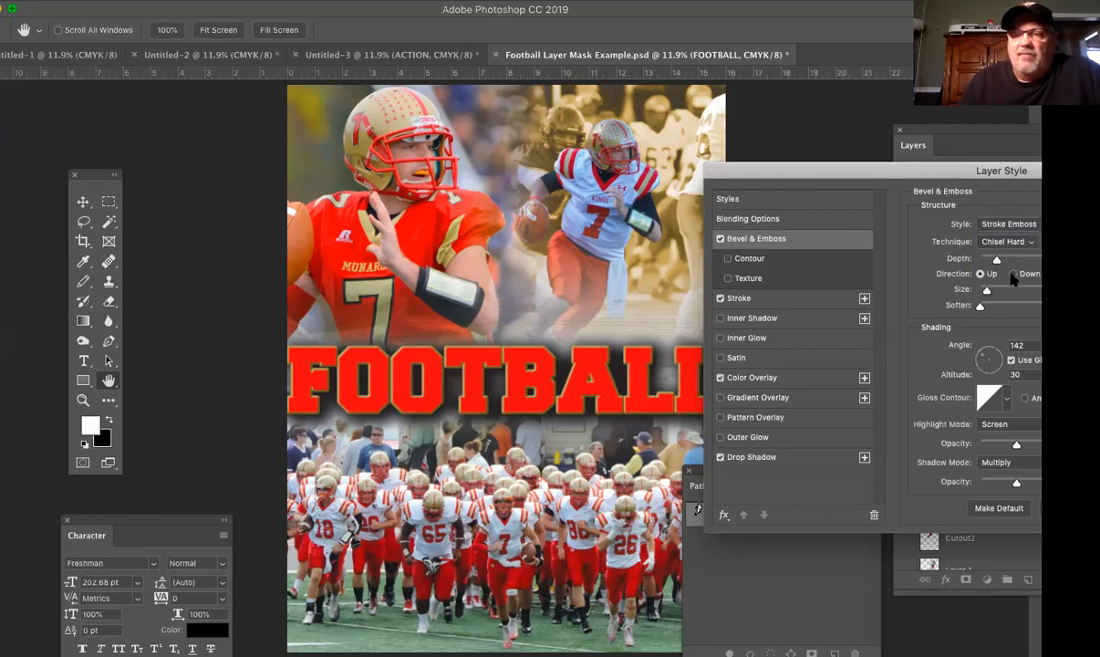
{"action": "left_click", "coordinate": [1013, 275]}
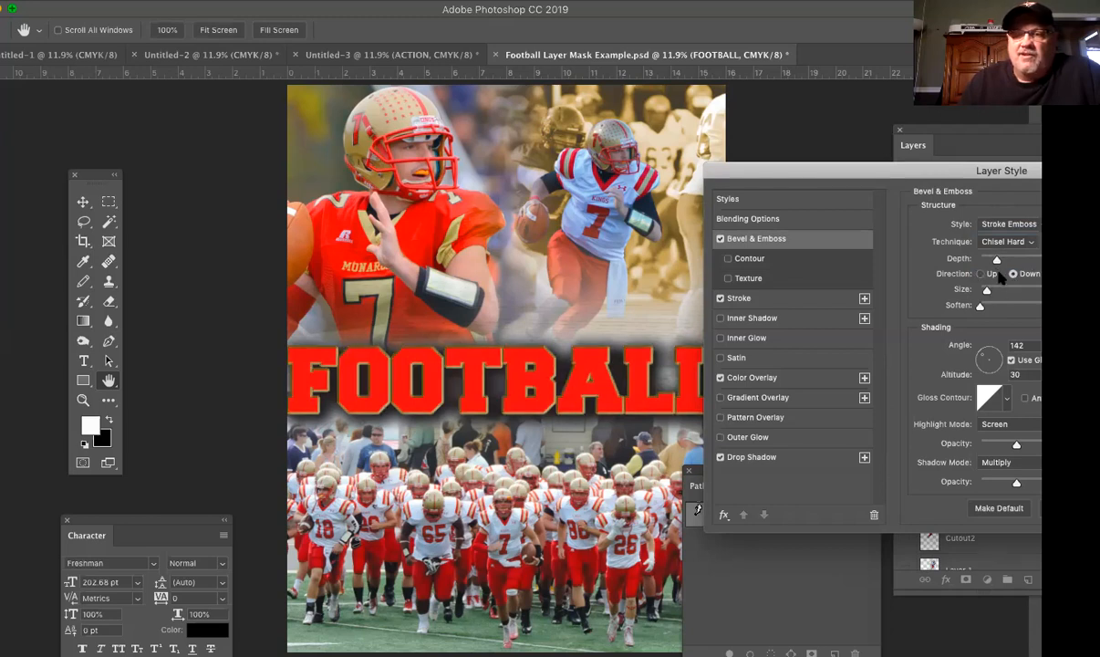
{"action": "left_click", "coordinate": [980, 275]}
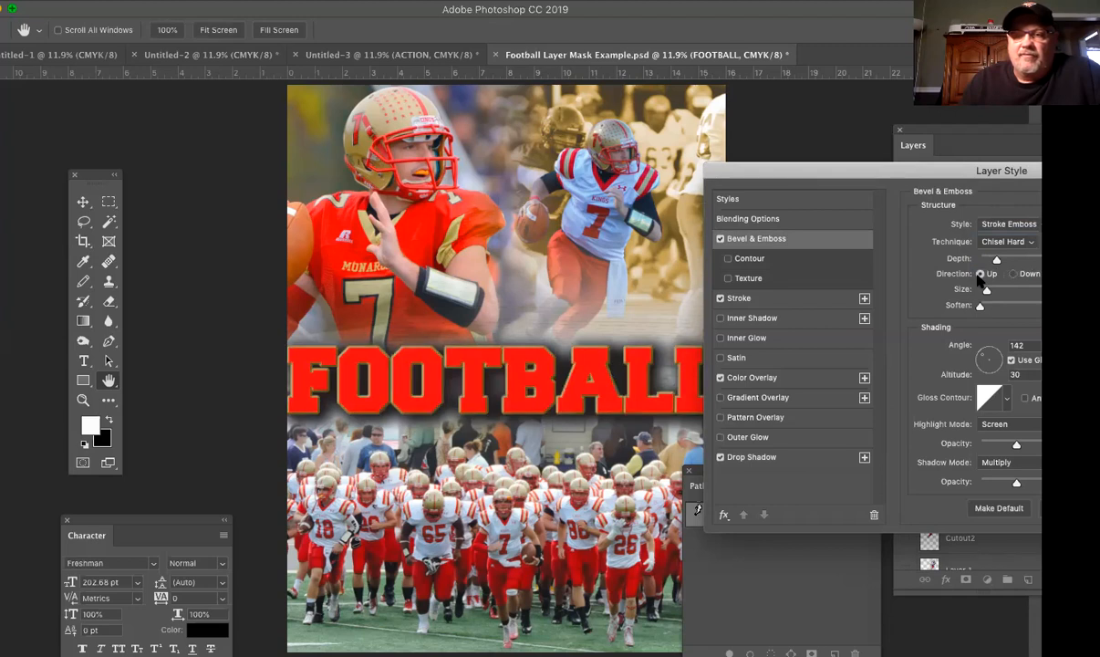
{"action": "left_click_drag", "start_coordinate": [988, 291], "coordinate": [928, 284]}
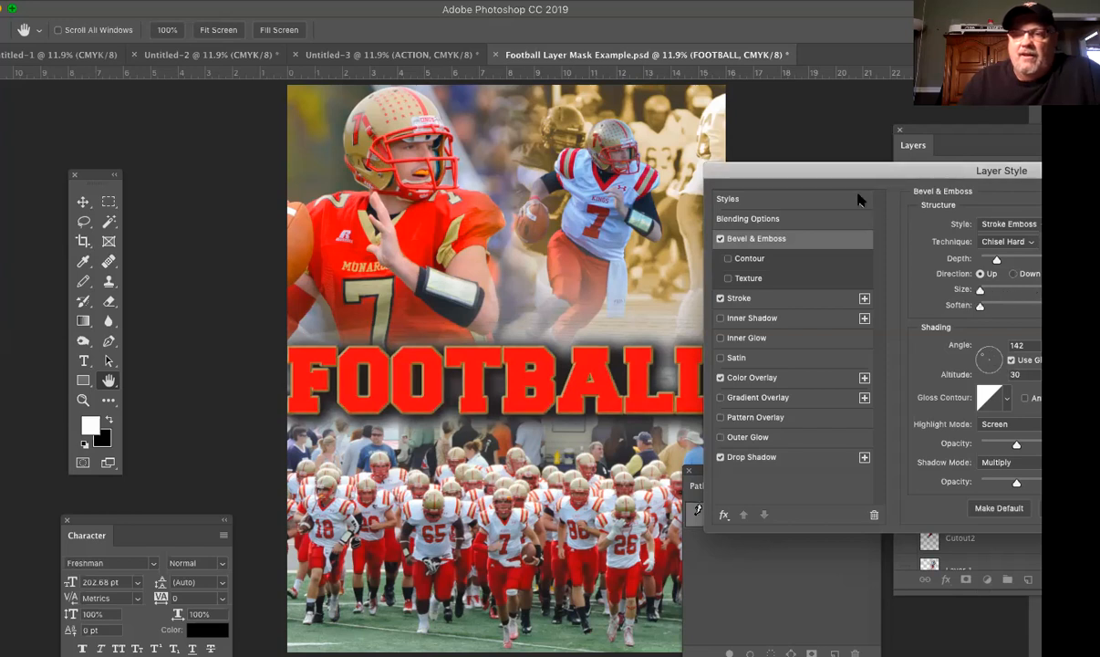
Step: Change the FOOTBALL bevel style to Emboss and apply the layer style
{"action": "left_click", "coordinate": [1020, 225]}
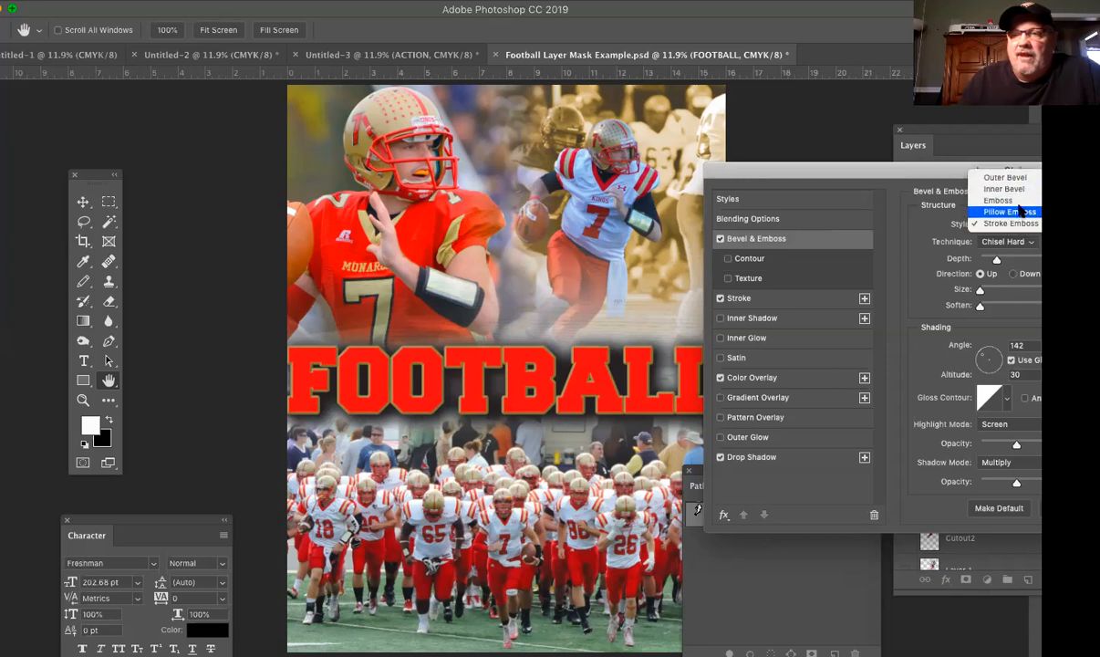
{"action": "left_click", "coordinate": [1008, 223]}
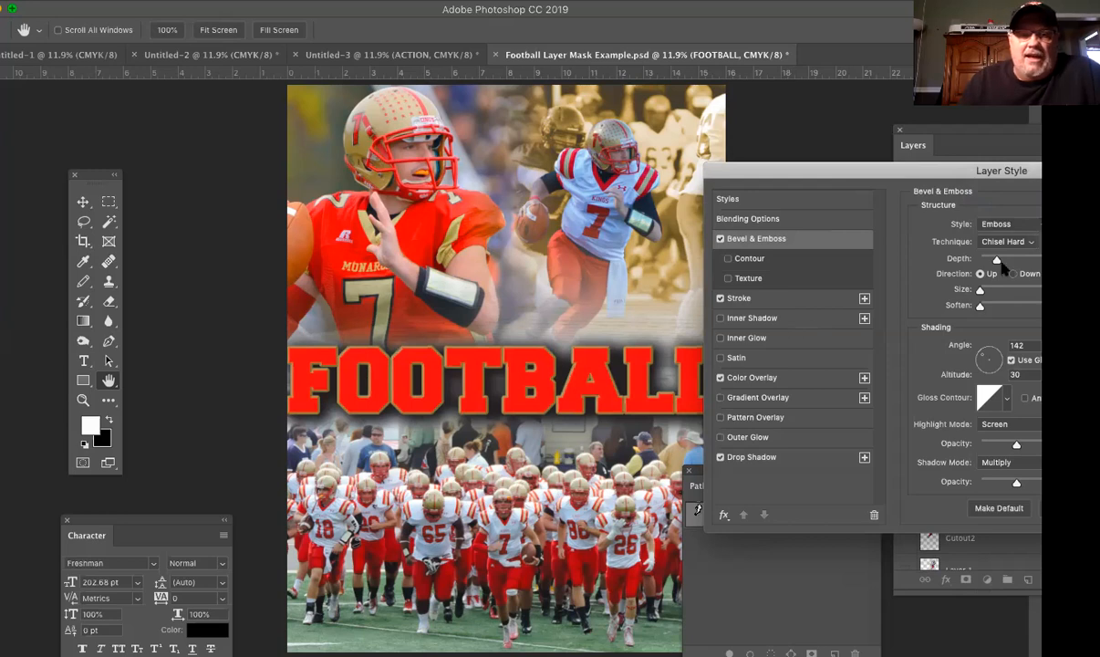
{"action": "left_click_drag", "start_coordinate": [891, 173], "coordinate": [626, 164]}
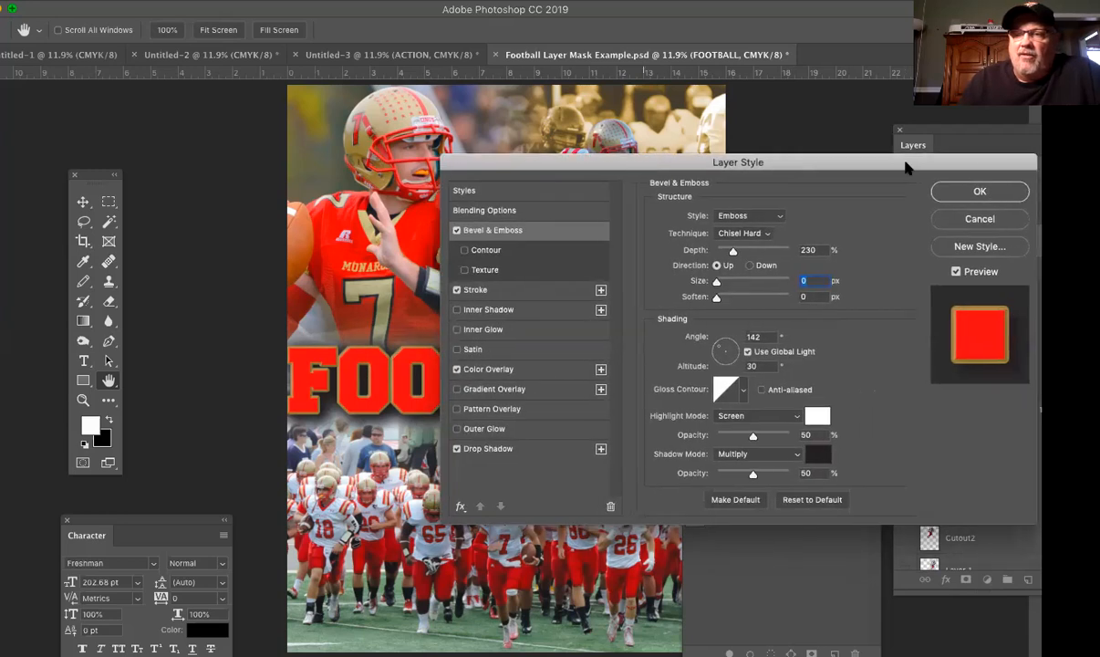
{"action": "left_click", "coordinate": [978, 192]}
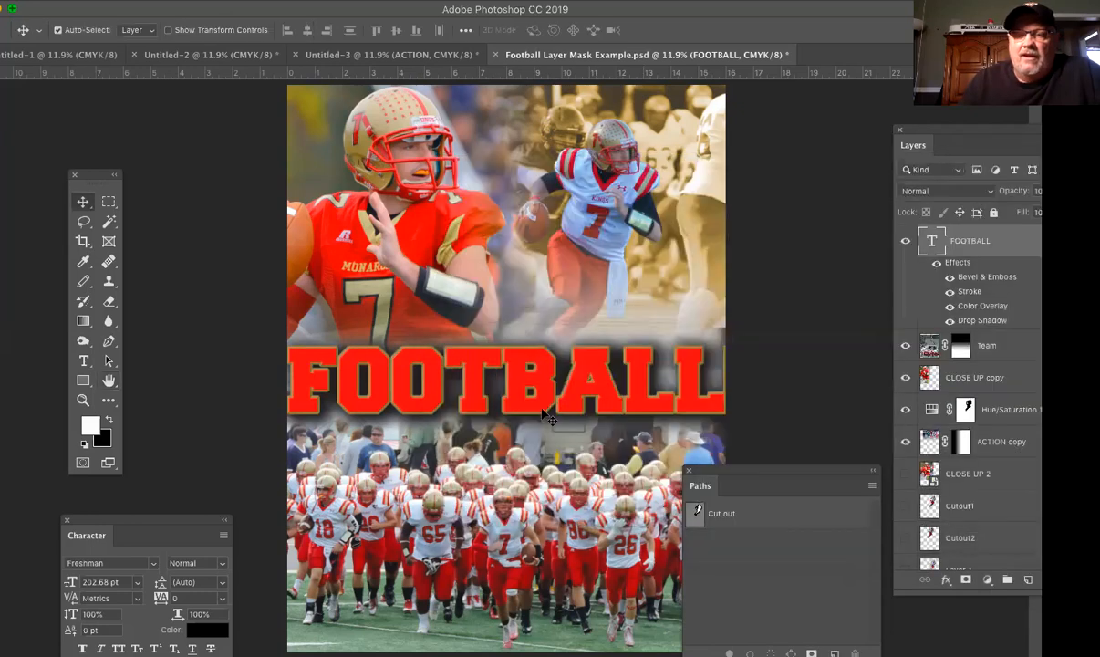
Step: Clear the Paths panel off the poster, then show the Cutout1 layer and move it above FOOTBALL in the layer stack
{"action": "left_click_drag", "start_coordinate": [708, 466], "coordinate": [766, 478]}
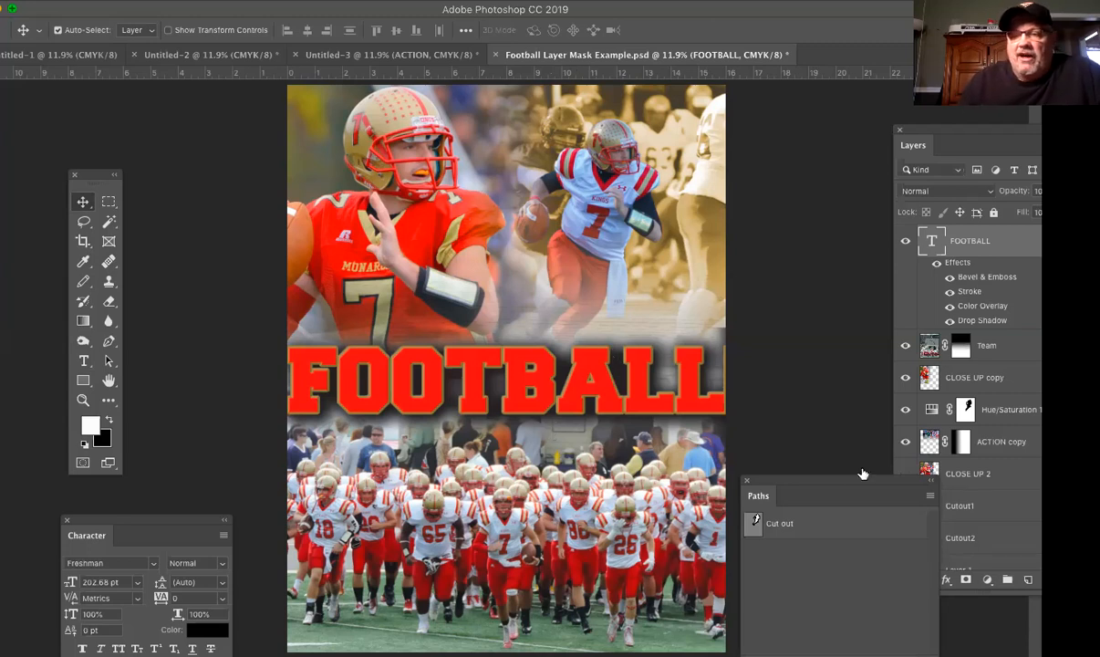
{"action": "left_click_drag", "start_coordinate": [845, 483], "coordinate": [833, 541]}
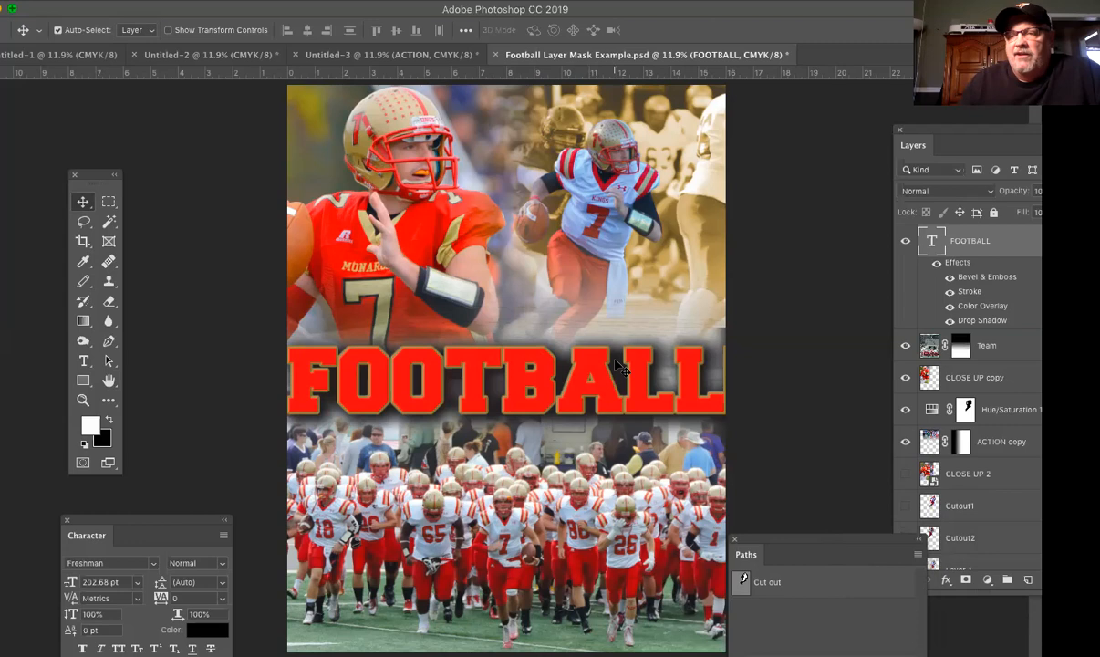
{"action": "left_click", "coordinate": [906, 506]}
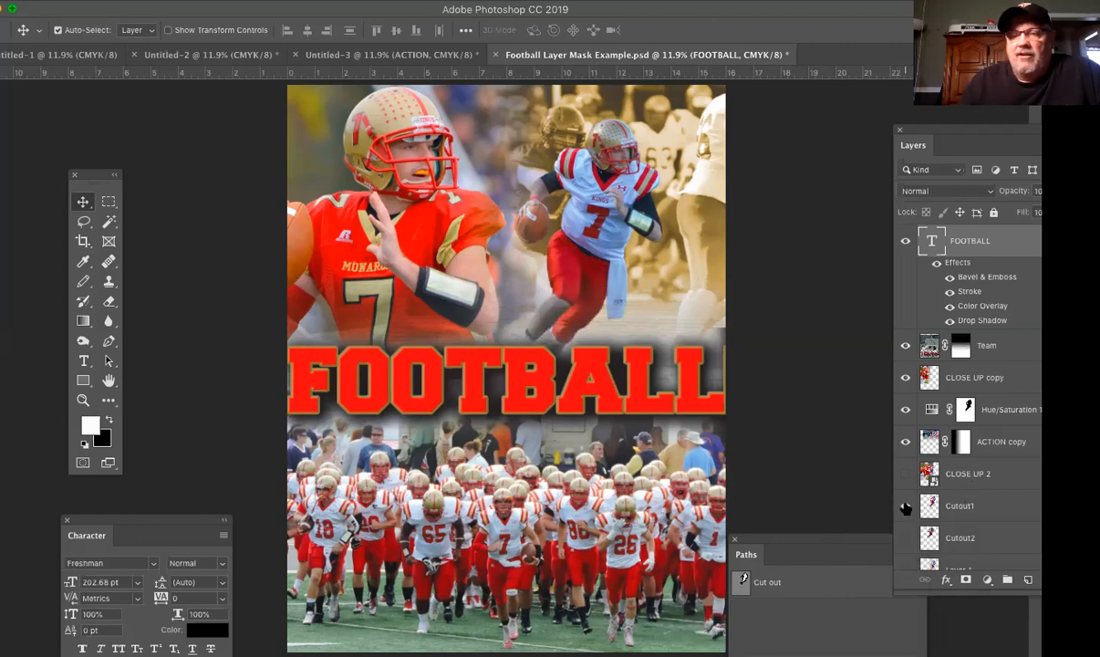
{"action": "left_click_drag", "start_coordinate": [996, 510], "coordinate": [971, 224]}
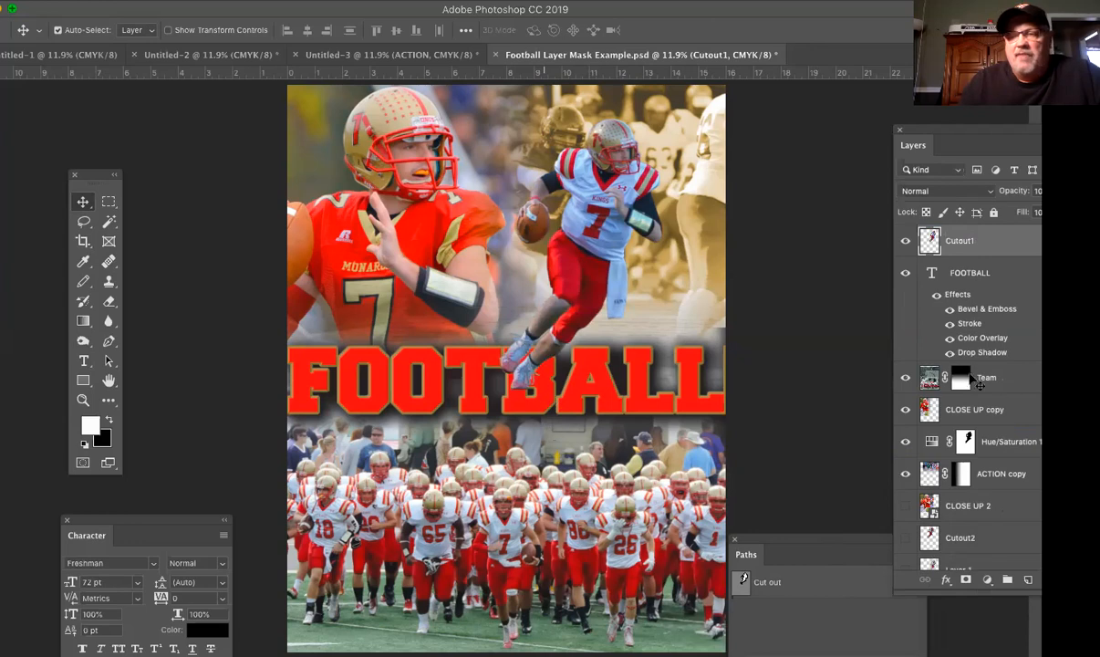
Step: Lower the FOOTBALL title and the Team photo's fade so the title meets the running player's foot, and compare the poster with Cutout1 hidden and shown
{"action": "left_click", "coordinate": [1013, 276]}
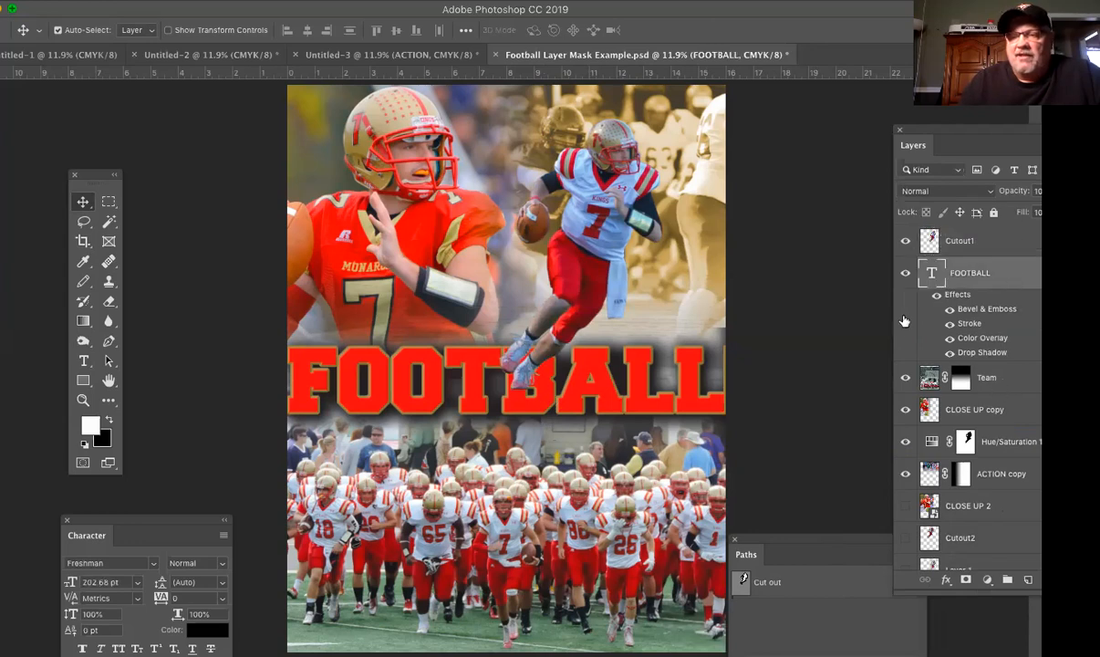
{"action": "left_click_drag", "start_coordinate": [681, 385], "coordinate": [681, 418]}
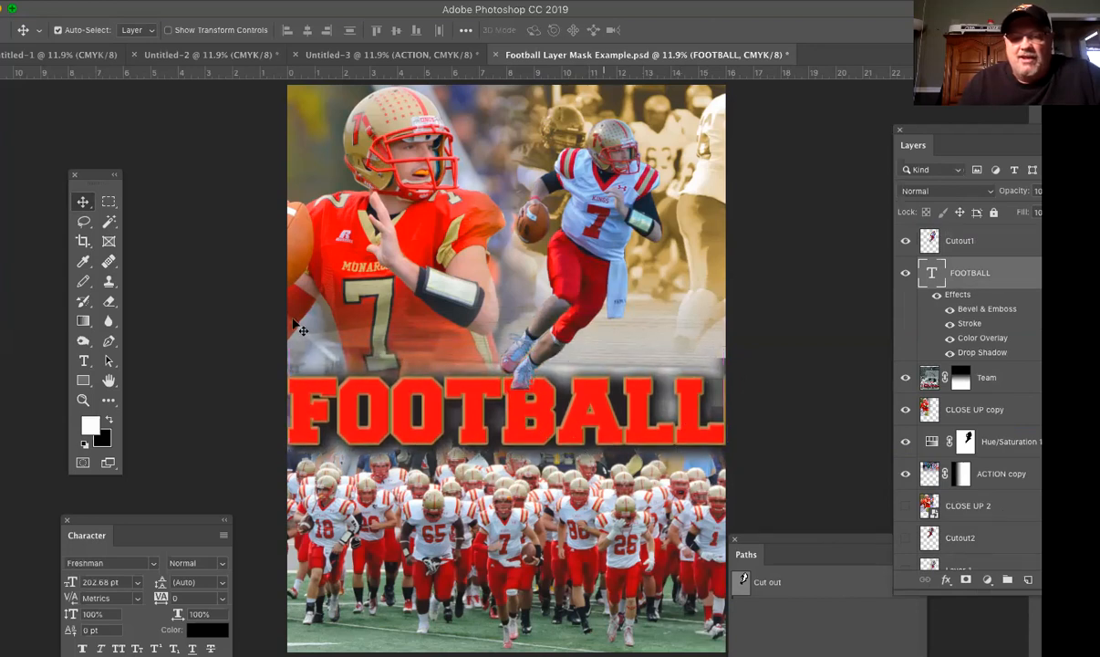
{"action": "left_click", "coordinate": [137, 194]}
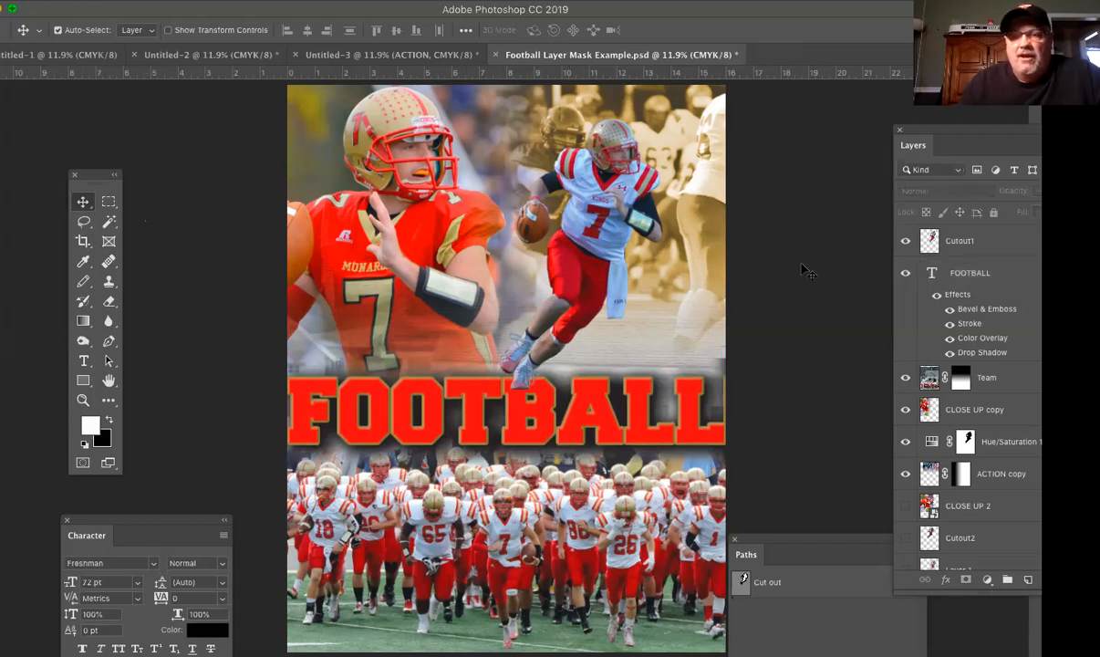
{"action": "left_click", "coordinate": [906, 241]}
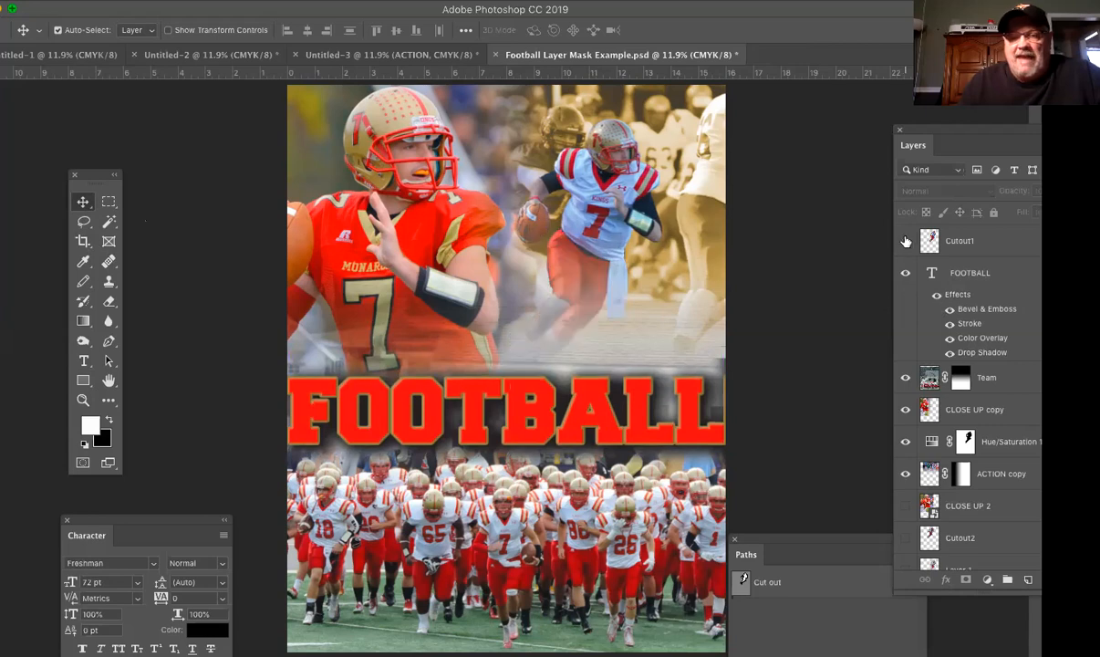
{"action": "left_click", "coordinate": [906, 240]}
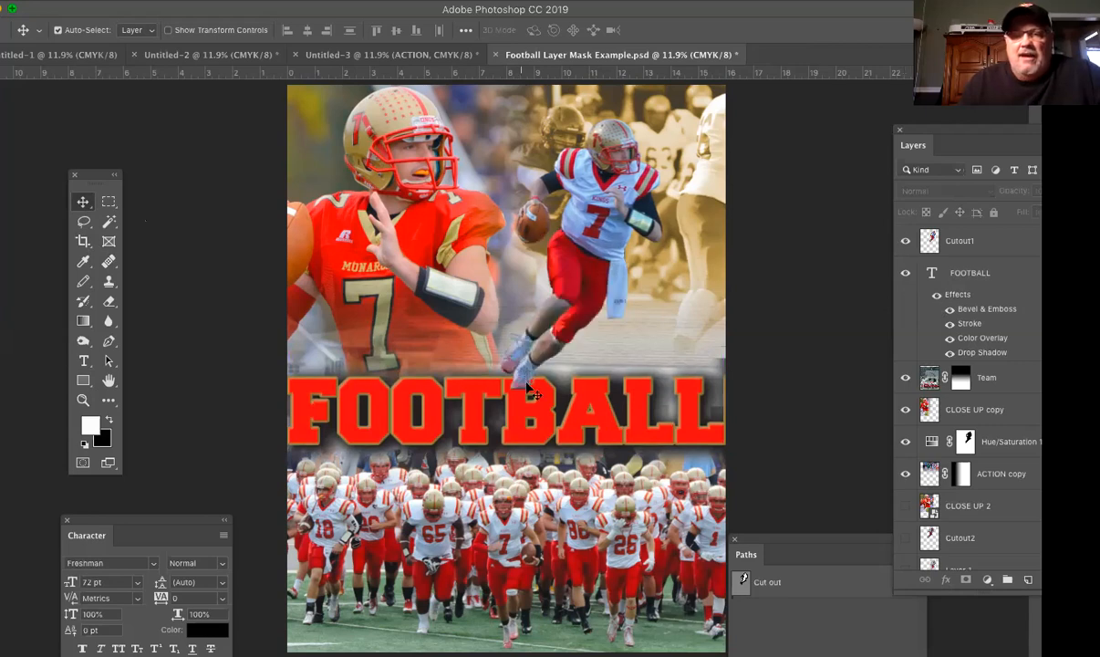